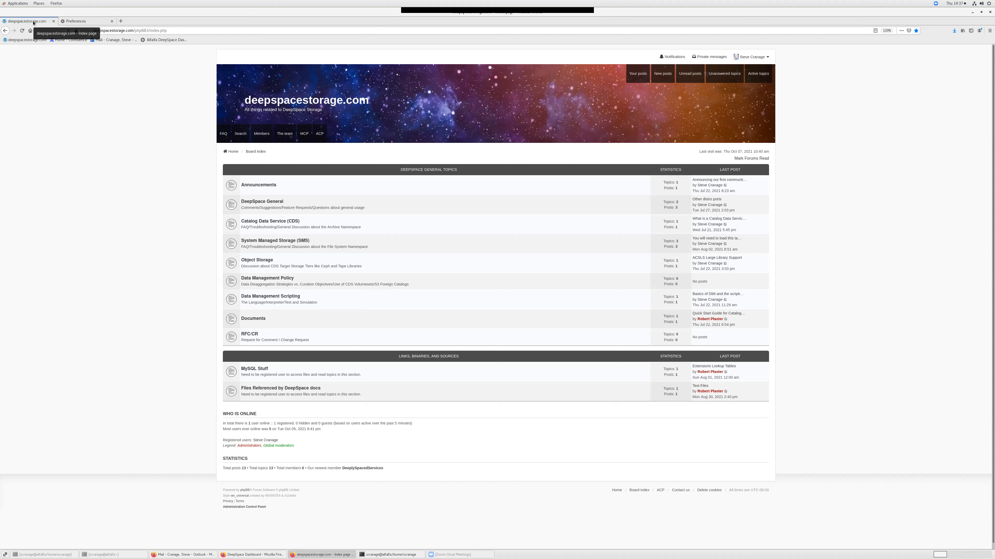
# Open the bookmarked Alfalfa DeepSpace dashboard and accept the self-signed certificate risk to reach its login page.
pyautogui.click(151, 41)
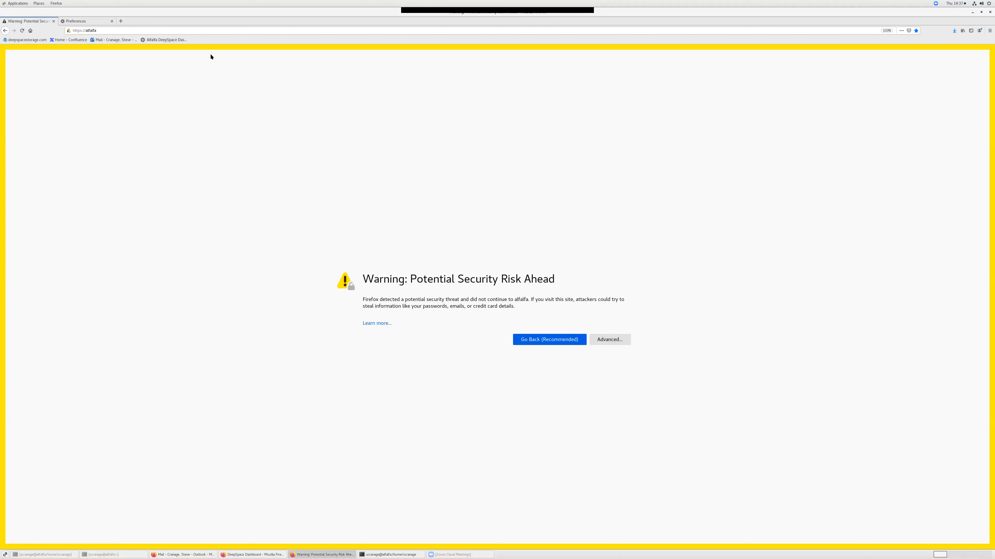
pyautogui.click(614, 340)
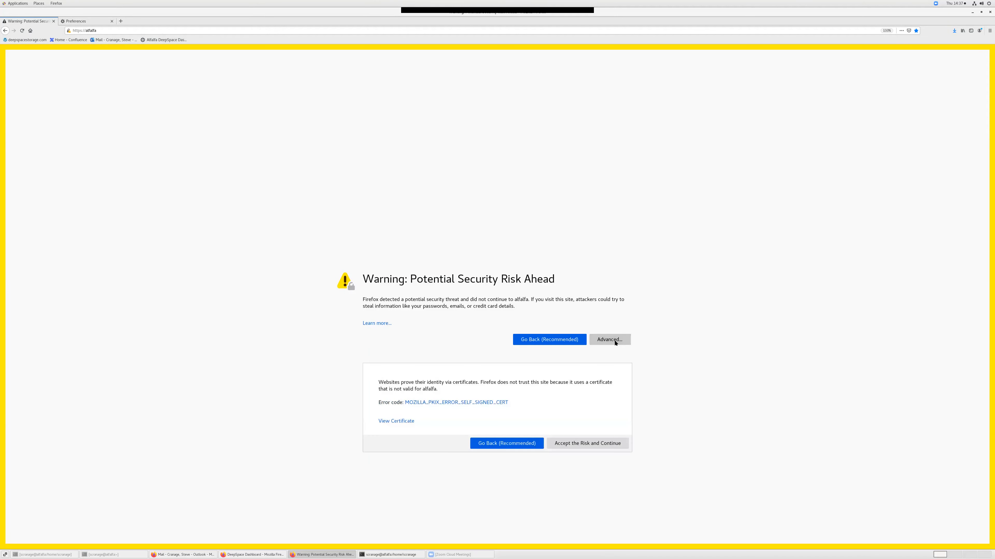
pyautogui.click(618, 442)
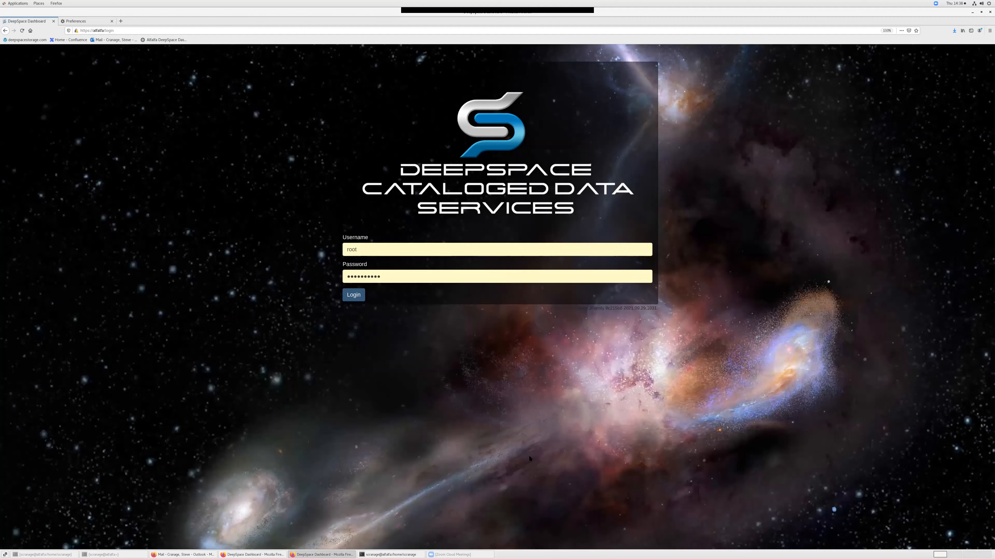
# Switch to the terminal and display the contents of /usr/local/ds/Librarian/ops with cat.
pyautogui.click(56, 555)
pyautogui.write('/usr/local/ds/Librarian/ops')
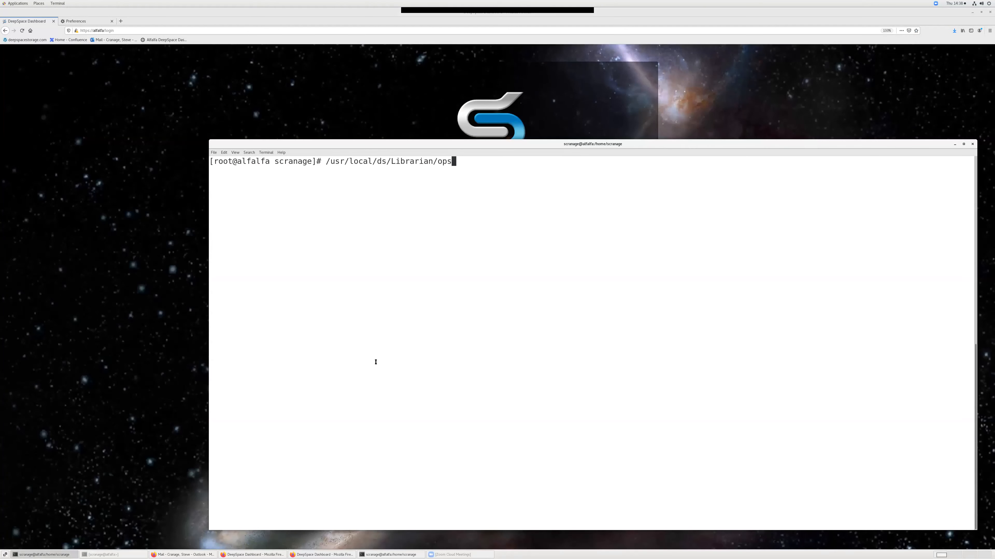
pyautogui.press('Left')
pyautogui.press('Left')
pyautogui.press('Left')
pyautogui.press('Left')
pyautogui.press('Left')
pyautogui.press('Left')
pyautogui.press('Left')
pyautogui.press('Left')
pyautogui.press('Left')
pyautogui.press('Left')
pyautogui.press('Left')
pyautogui.press('Left')
pyautogui.press('Left')
pyautogui.press('Left')
pyautogui.press('Left')
pyautogui.press('Left')
pyautogui.press('Left')
pyautogui.press('Left')
pyautogui.press('Left')
pyautogui.press('Left')
pyautogui.press('Left')
pyautogui.press('Left')
pyautogui.press('Left')
pyautogui.press('Left')
pyautogui.press('Left')
pyautogui.press('Left')
pyautogui.press('Left')
pyautogui.write('cat')
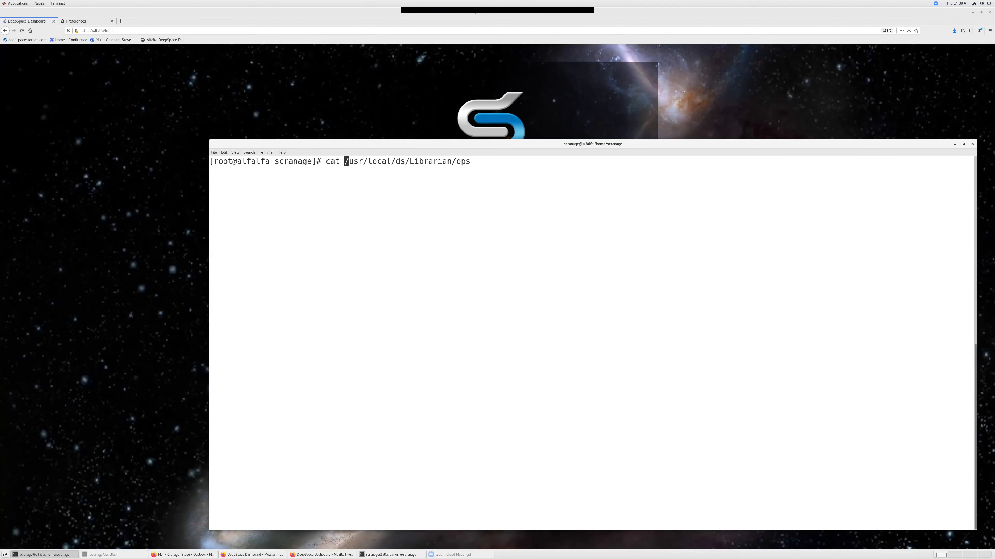
pyautogui.press('Return')
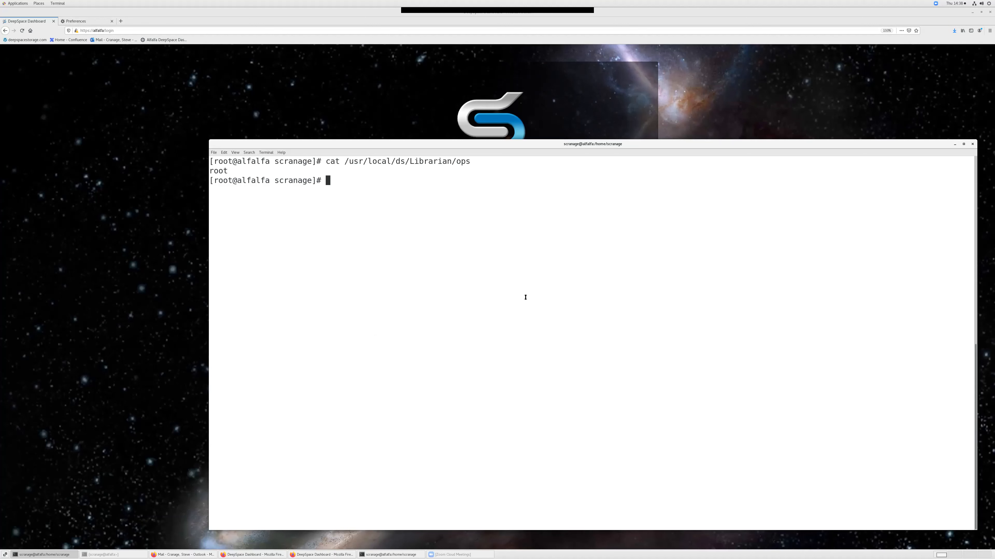
# Return to the browser and log in to the DeepSpace dashboard as root with the prefilled credentials.
pyautogui.click(673, 106)
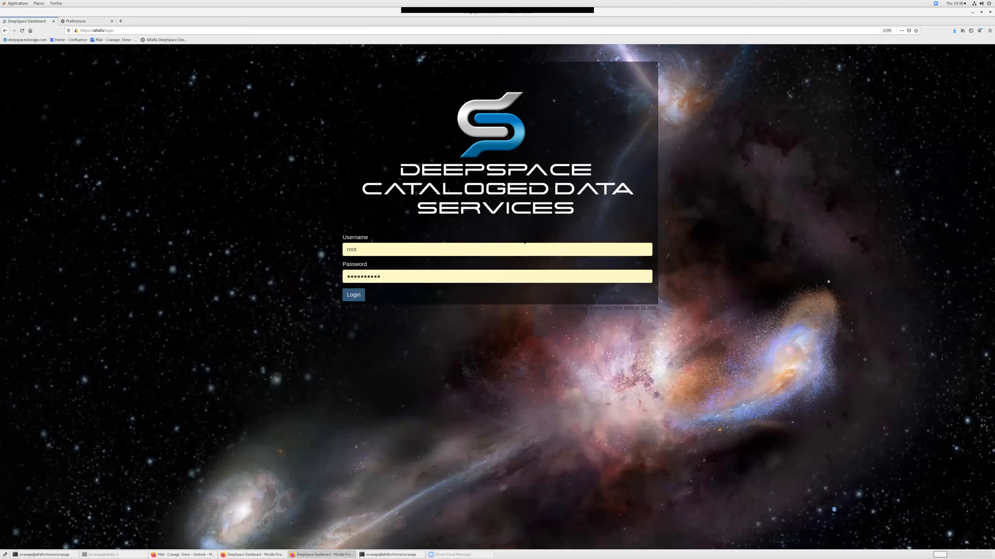
pyautogui.click(353, 296)
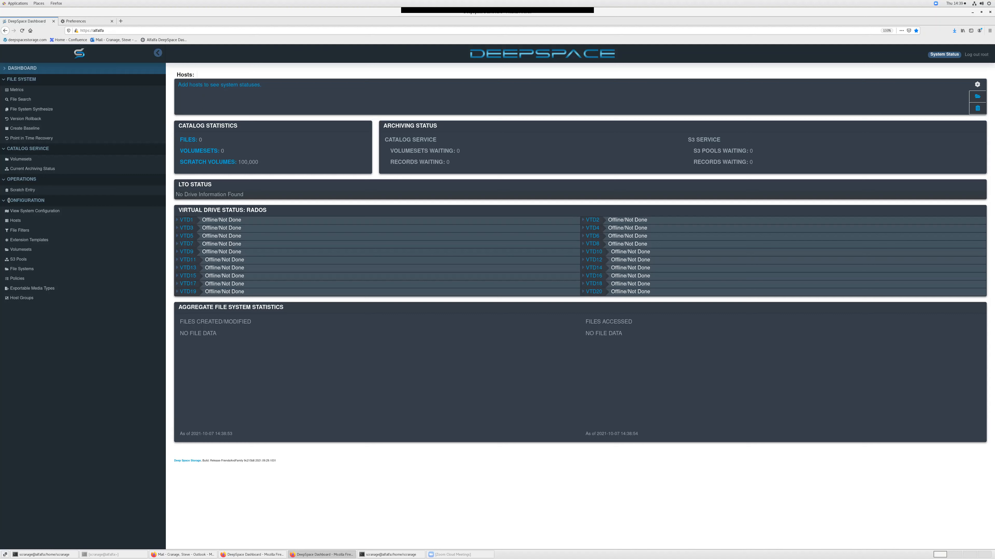
pyautogui.moveTo(9, 200); pyautogui.dragTo(36, 200)
pyautogui.click(39, 200)
# Create and save a host named alfalfa with the DS, SMS and RPC processes tracked and max data movers set to 20.
pyautogui.click(16, 222)
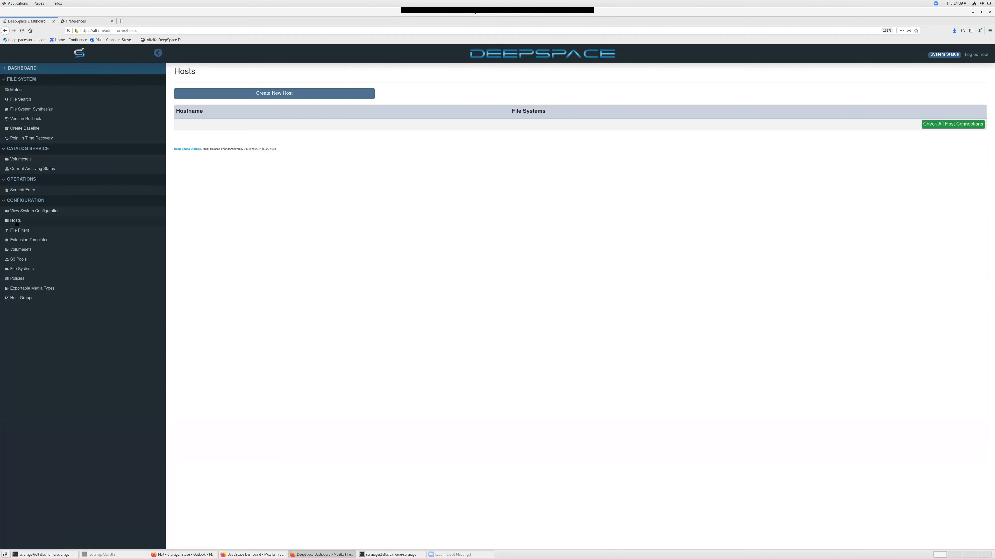
pyautogui.click(282, 94)
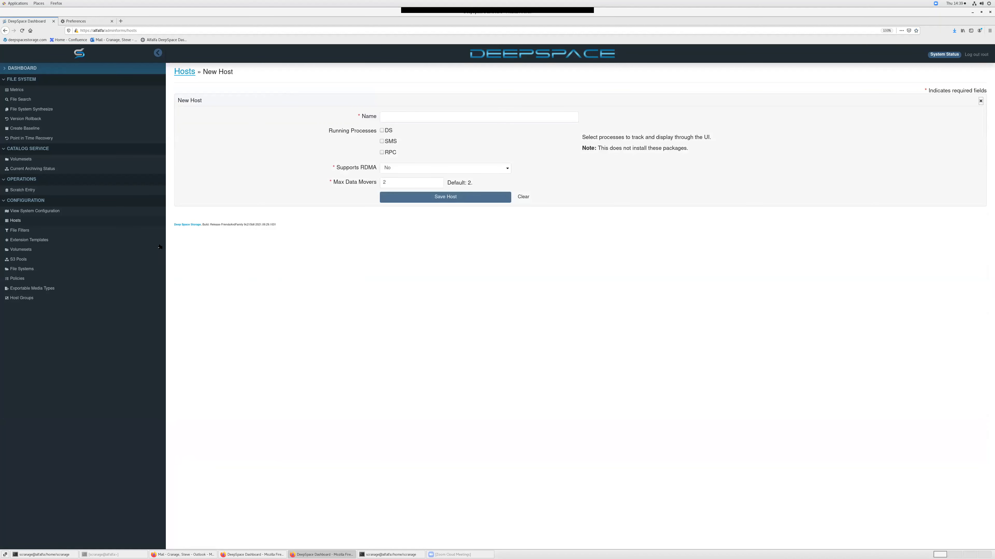
pyautogui.click(439, 115)
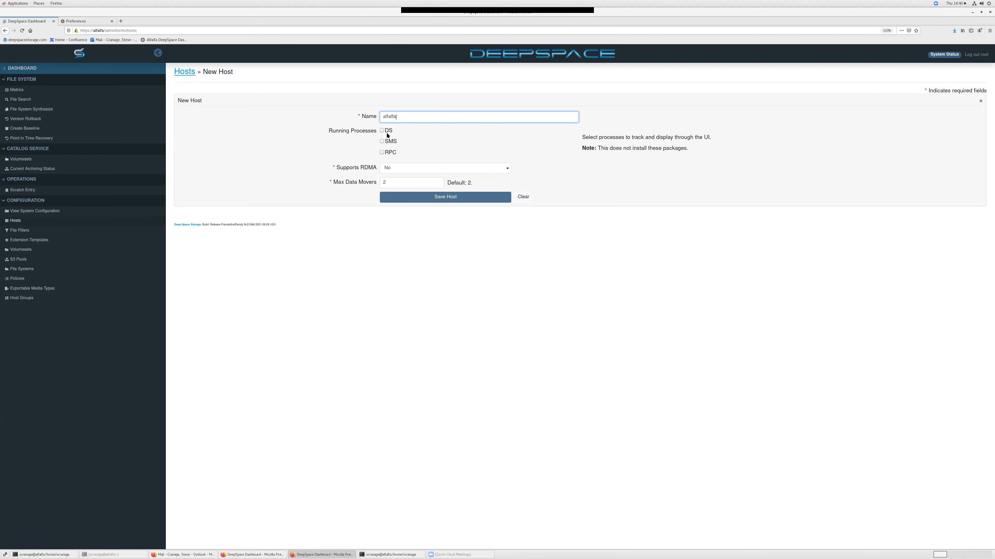
pyautogui.click(382, 131)
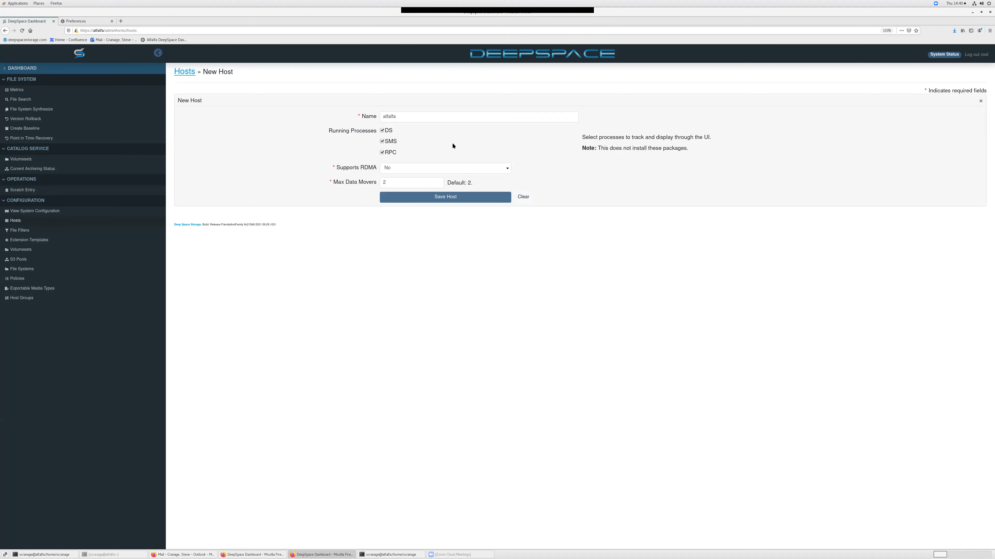
pyautogui.click(402, 182)
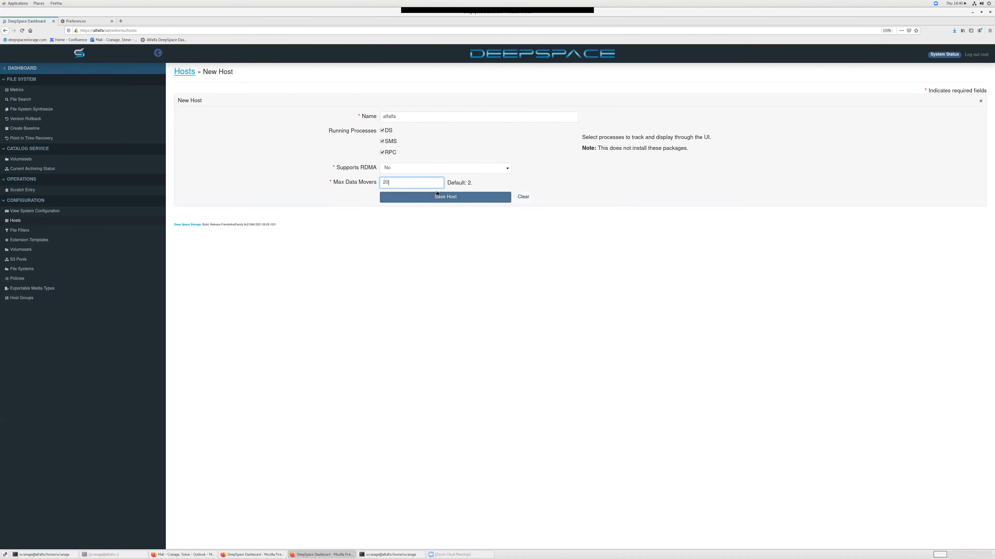
pyautogui.click(449, 197)
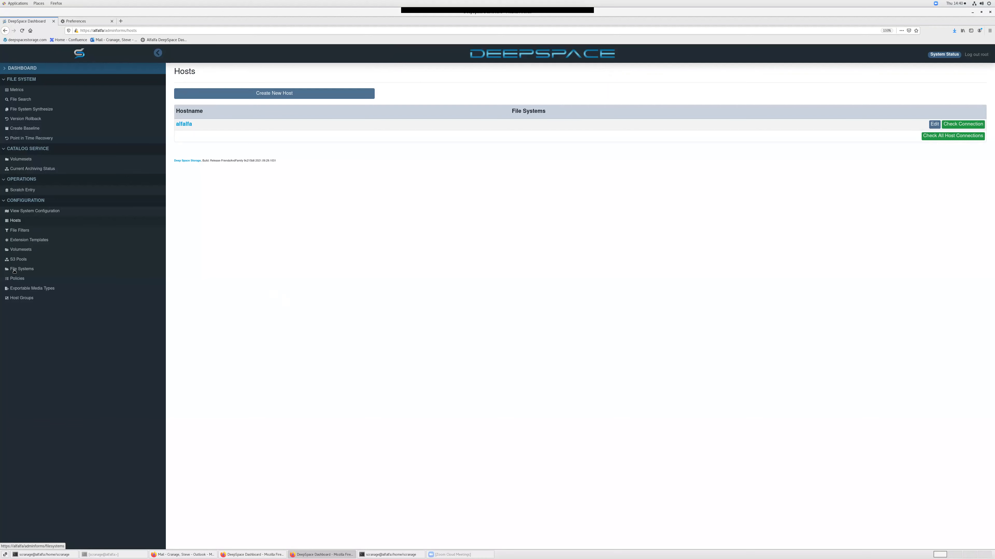
# Create and save a file system on host alfalfa with mount point /test1, and dismiss the notification.
pyautogui.click(15, 269)
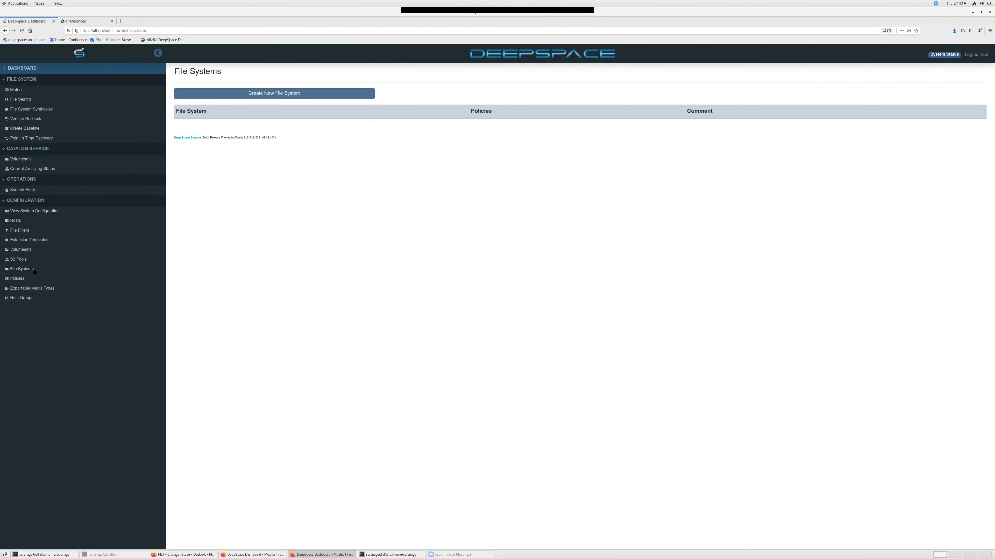
pyautogui.click(282, 94)
pyautogui.click(398, 116)
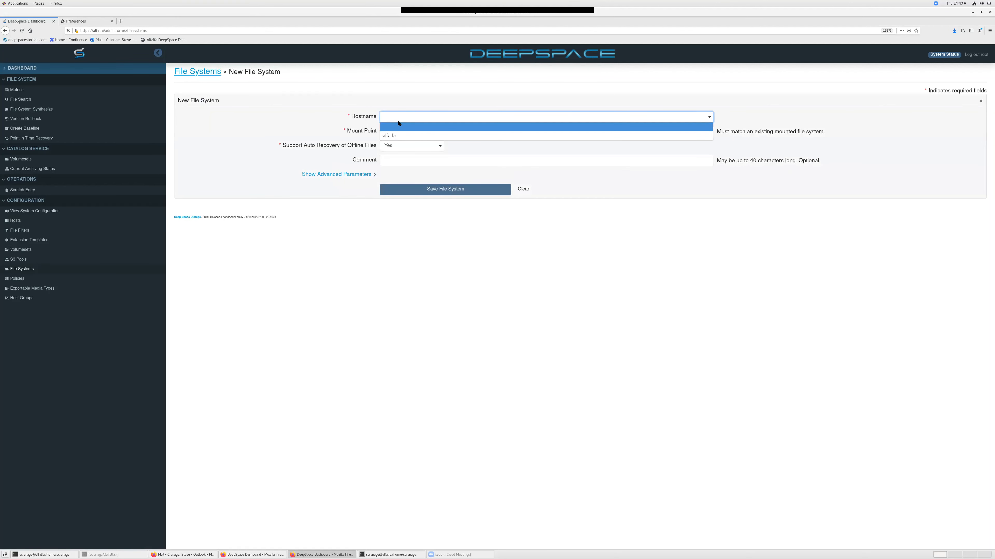
pyautogui.click(397, 136)
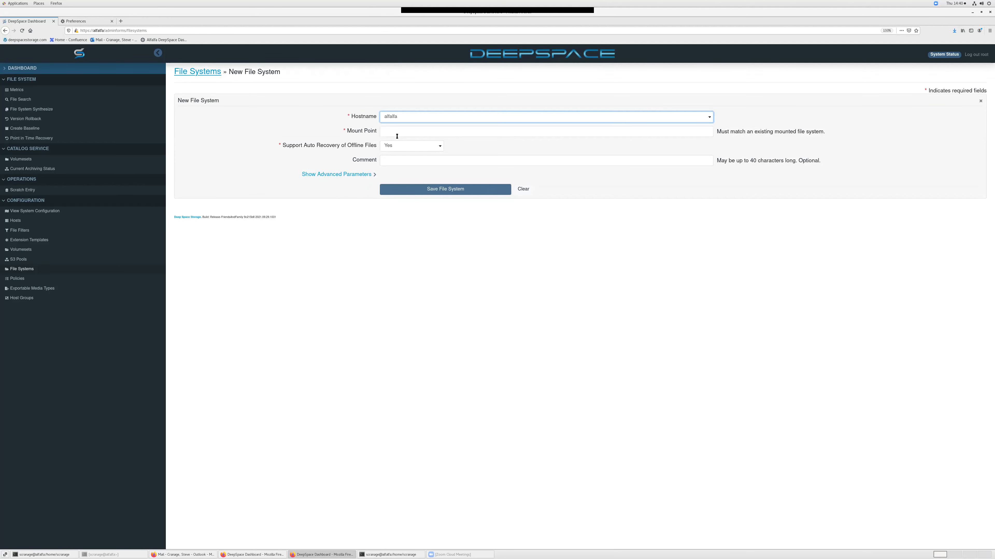
pyautogui.click(398, 131)
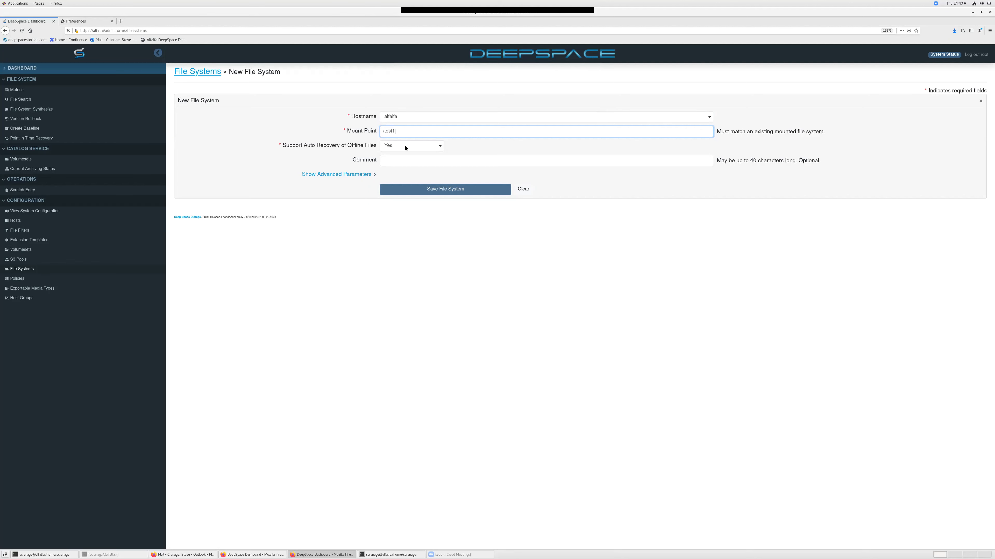
pyautogui.click(462, 193)
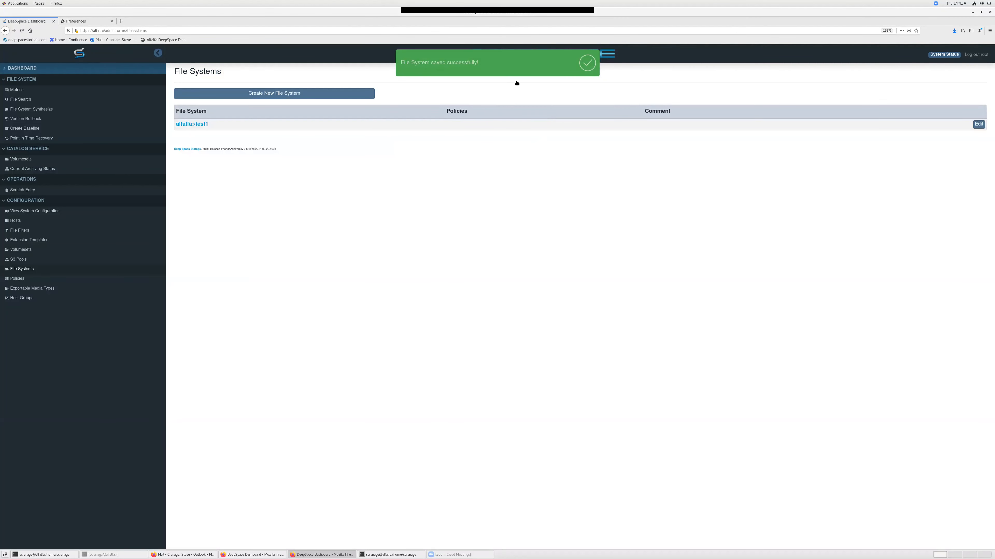
pyautogui.click(587, 65)
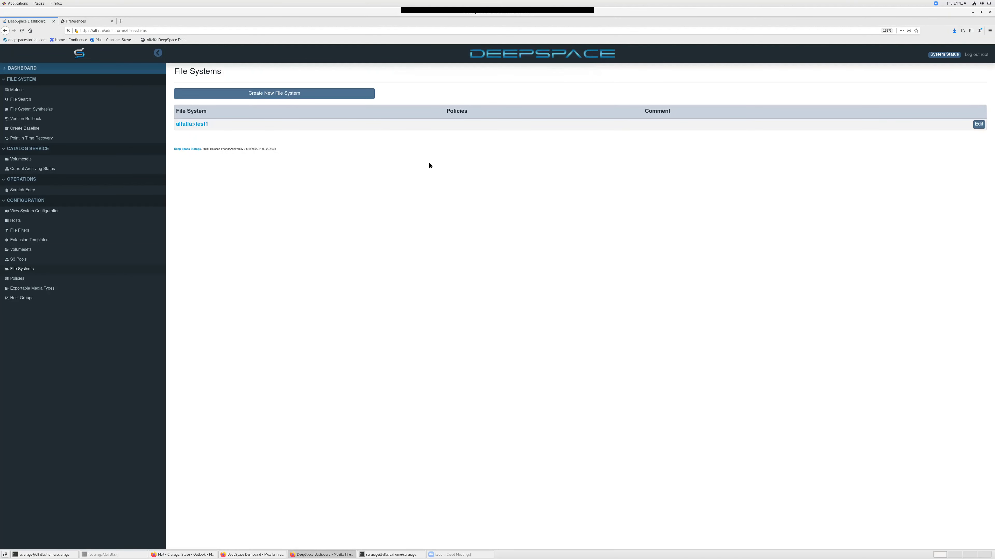
# Check the host's process status on the dashboard and examine the settings of the default file filter.
pyautogui.click(22, 68)
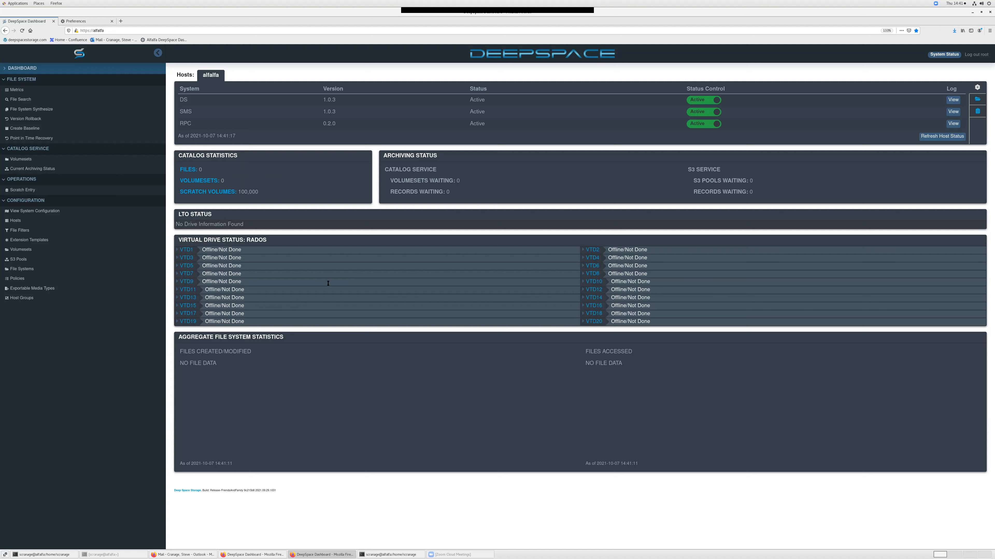
pyautogui.click(24, 233)
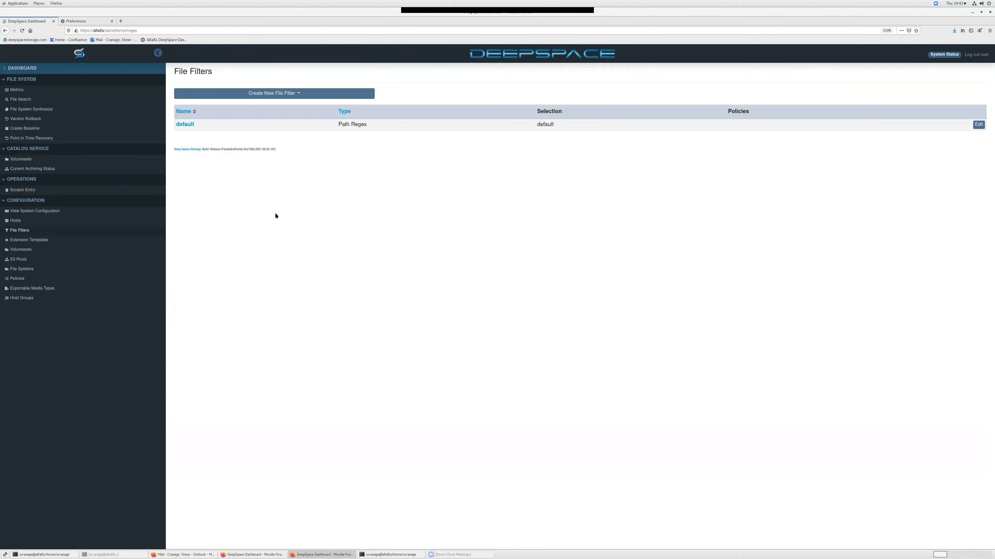
pyautogui.click(186, 125)
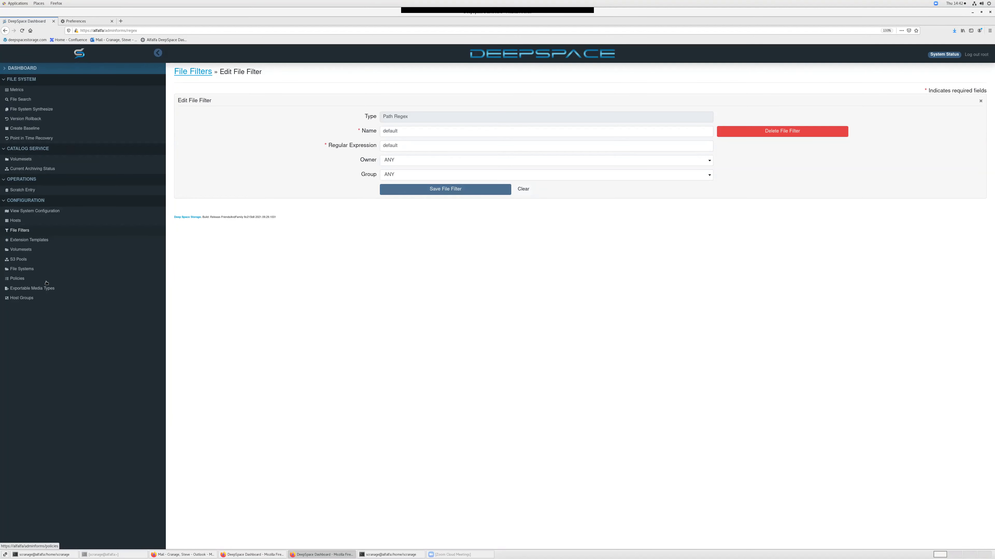
# Examine the root/DefaultVS volumeset's pool source, media options and expiration settings, and return to the volumeset list without saving.
pyautogui.click(22, 250)
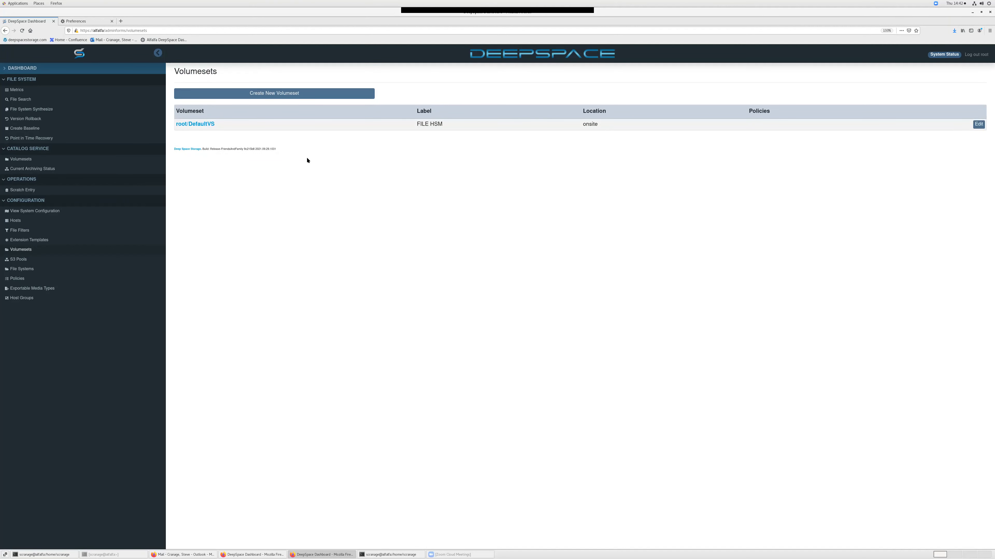
pyautogui.click(202, 124)
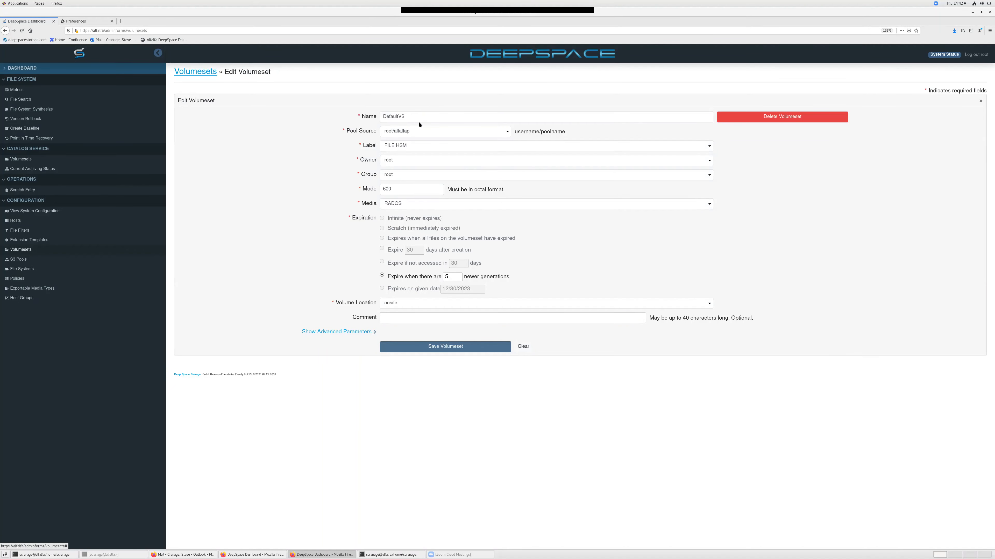
pyautogui.click(508, 133)
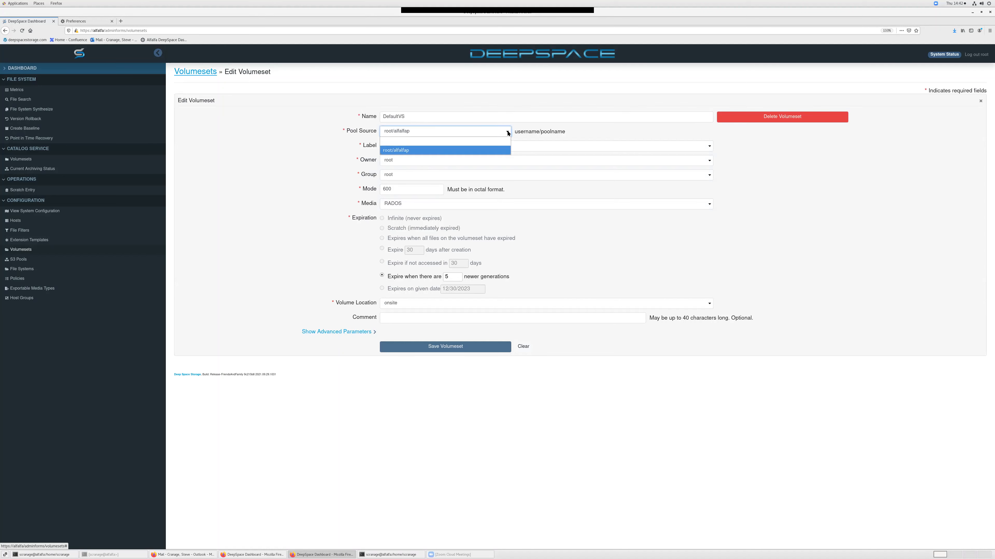
pyautogui.click(501, 151)
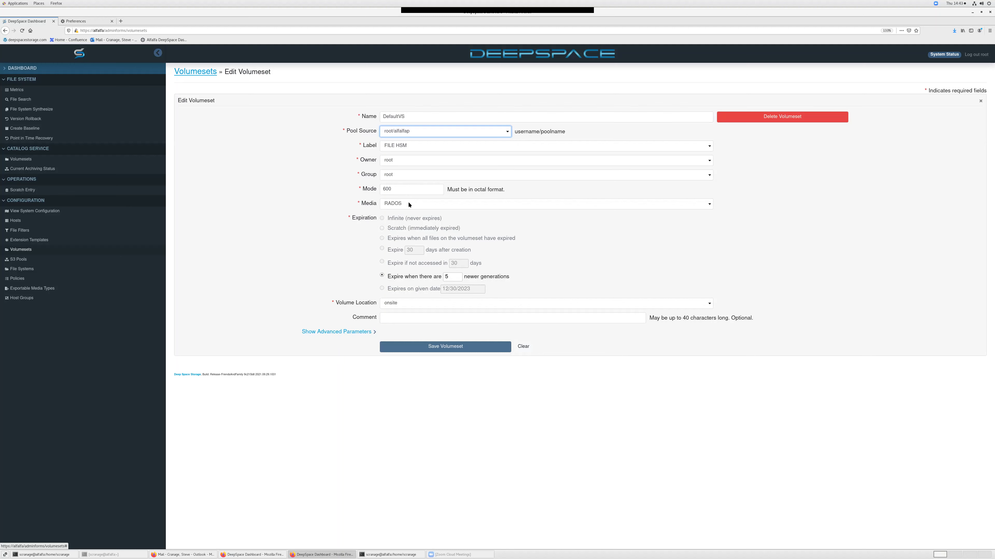
pyautogui.click(709, 207)
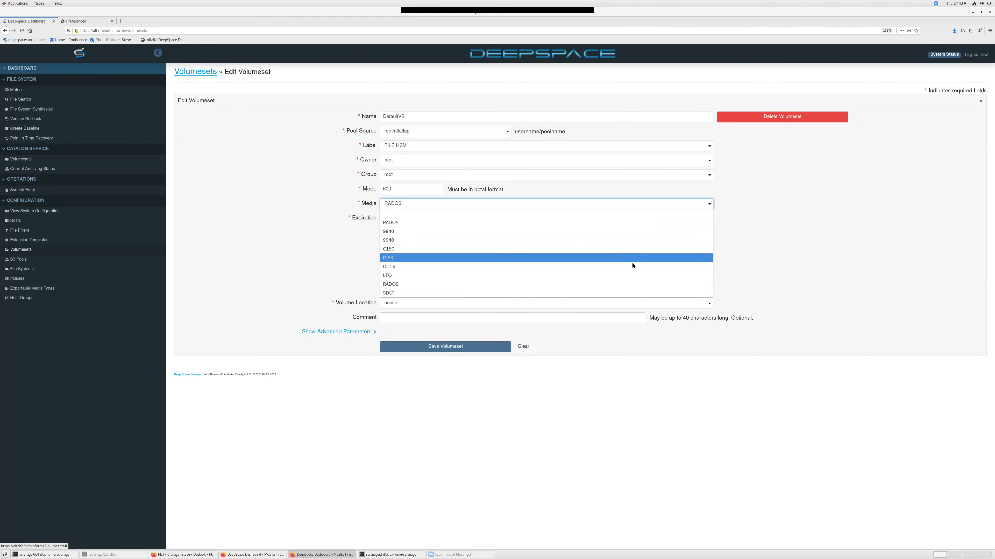
pyautogui.click(589, 201)
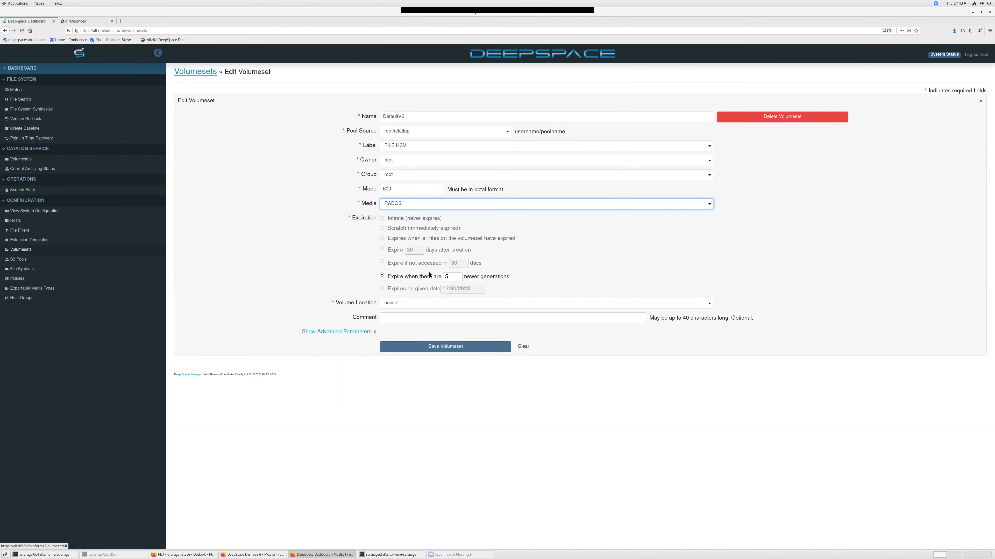
pyautogui.click(457, 278)
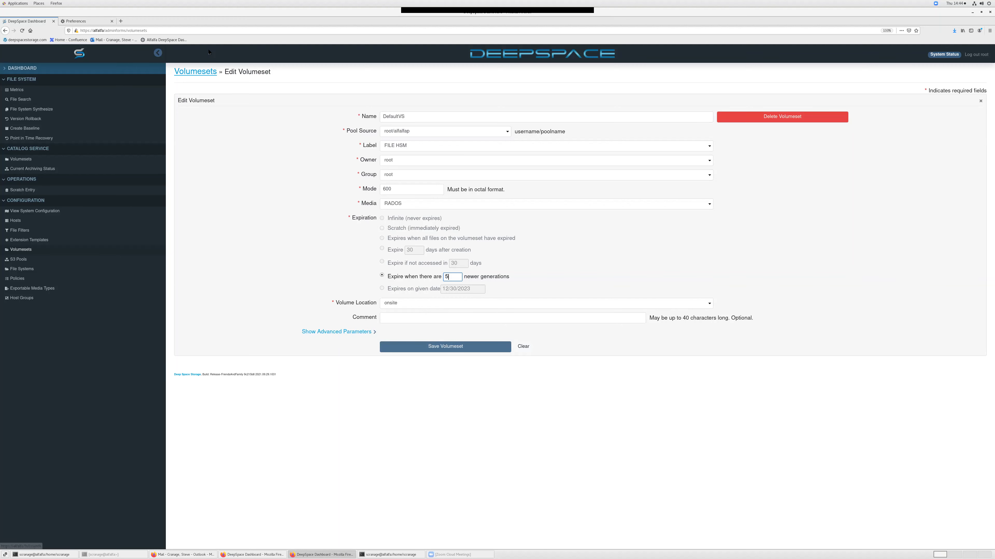
pyautogui.click(202, 71)
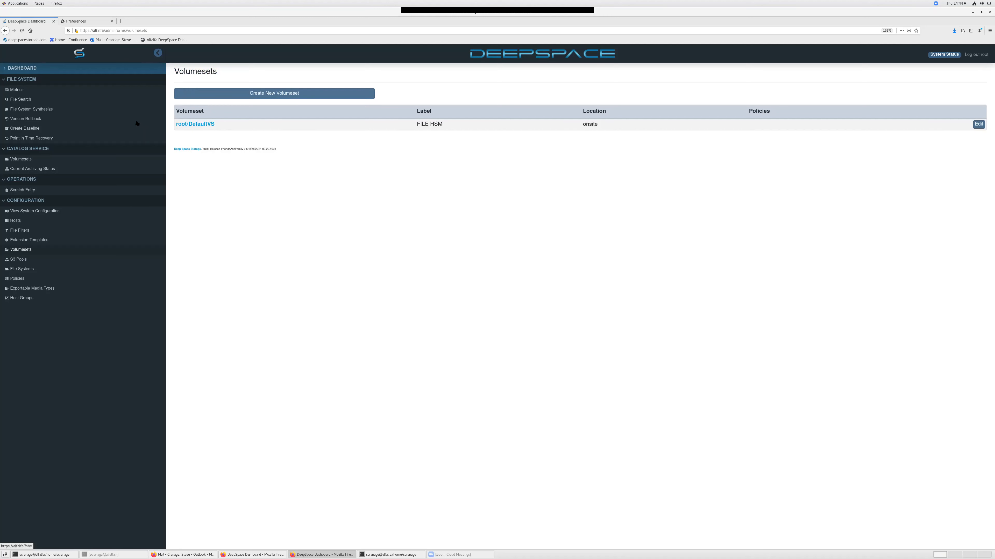
# Start a new Archive to DSCM policy named DefaultPolicy with root/DefaultVS as its target volumeset.
pyautogui.click(18, 279)
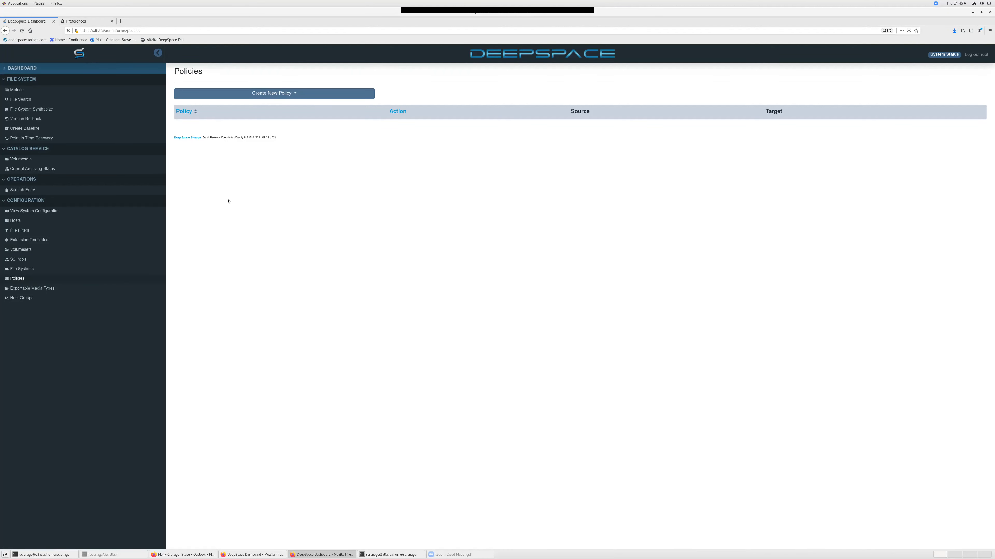
pyautogui.click(283, 93)
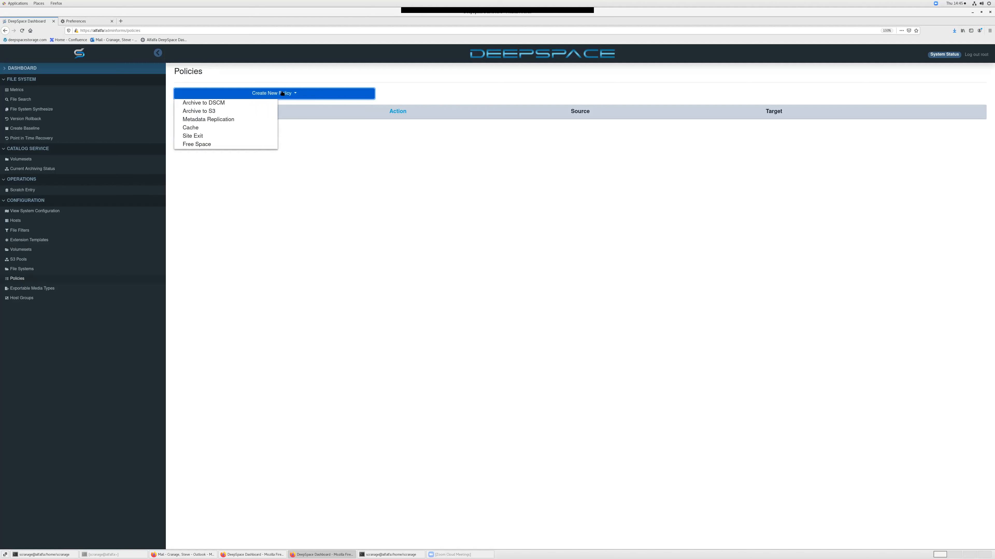
pyautogui.click(222, 103)
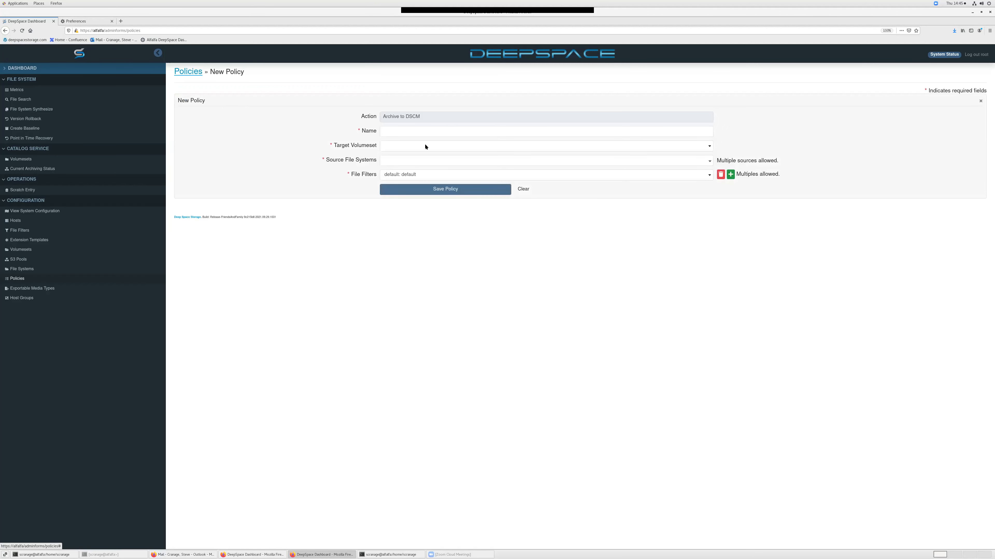
pyautogui.click(429, 129)
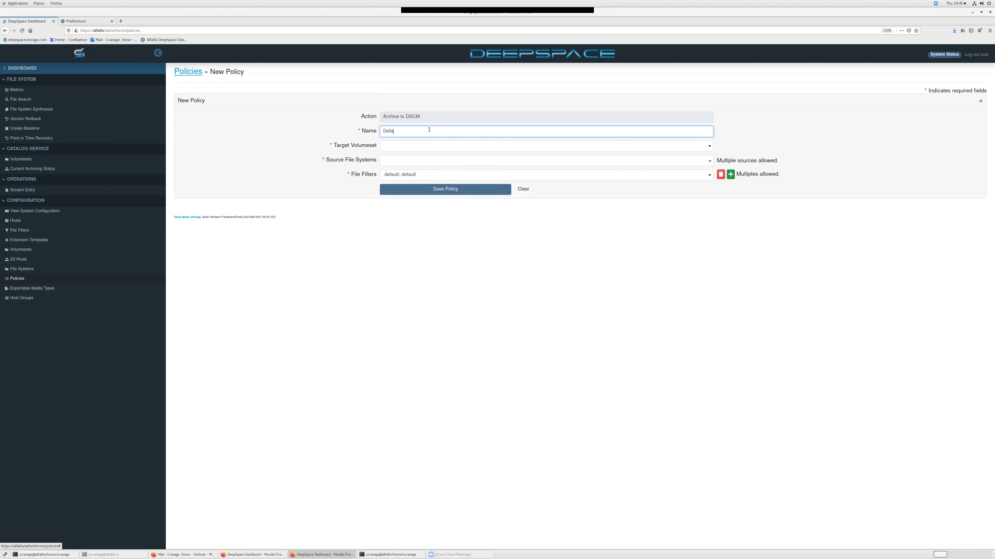
pyautogui.write('DefaultPolicy')
pyautogui.click(410, 145)
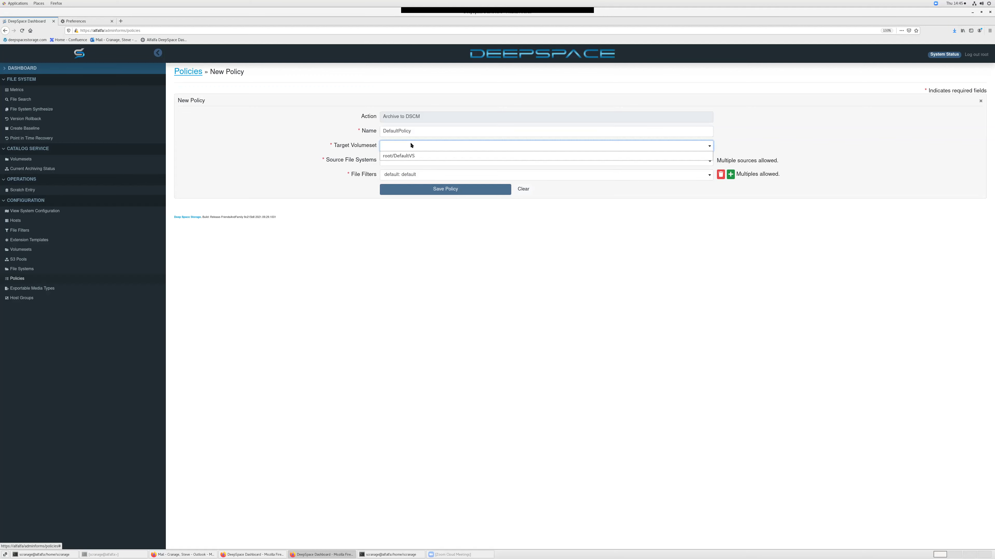
pyautogui.click(405, 156)
# Add alfalfa:/test1 as the policy's source file system, keep the default file filter, save the policy, and return to the dashboard.
pyautogui.click(402, 160)
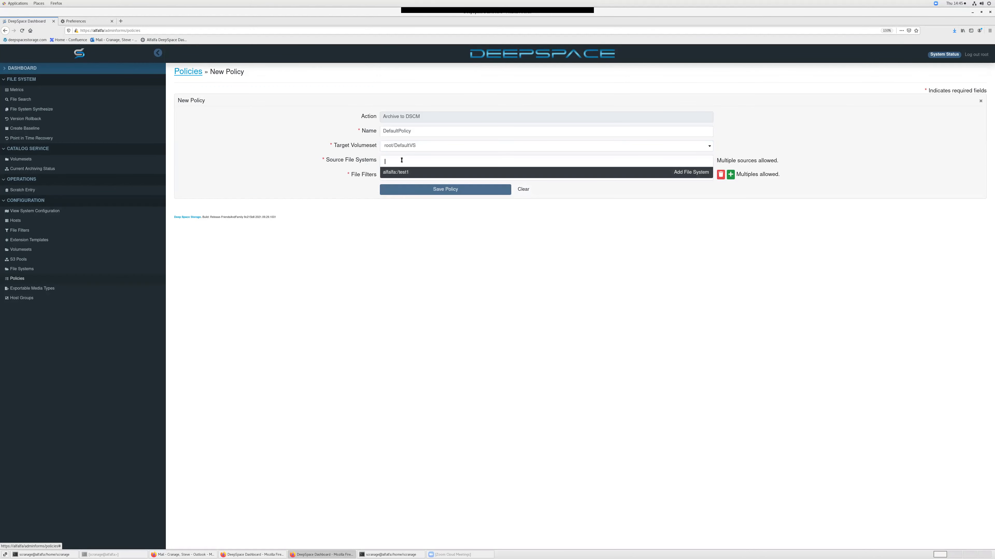
pyautogui.click(403, 172)
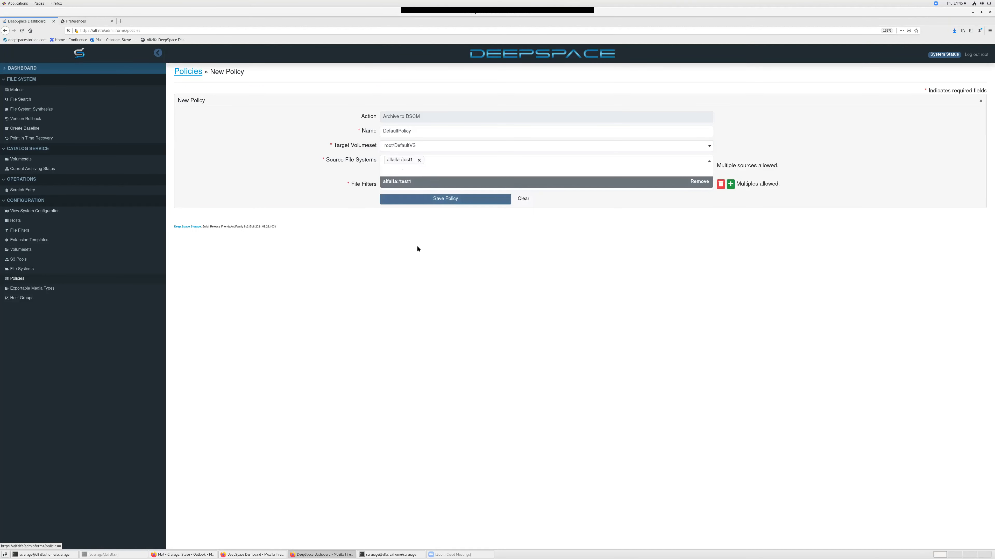
pyautogui.click(417, 245)
pyautogui.click(397, 176)
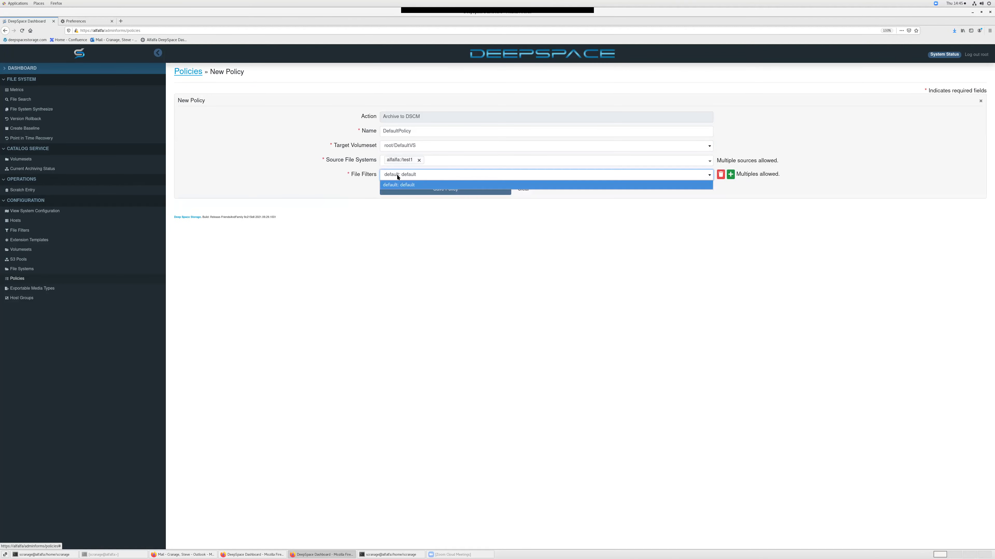
pyautogui.click(397, 178)
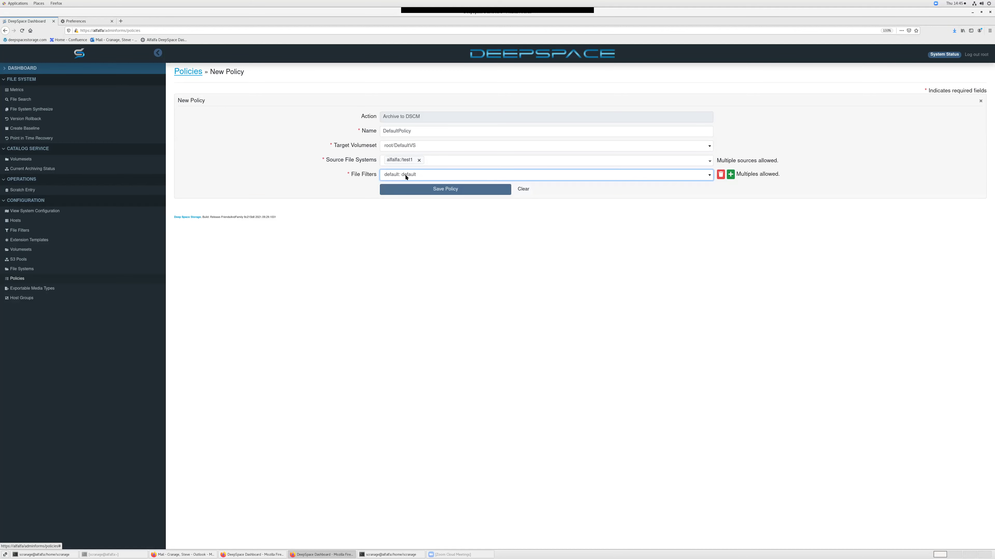
pyautogui.click(448, 190)
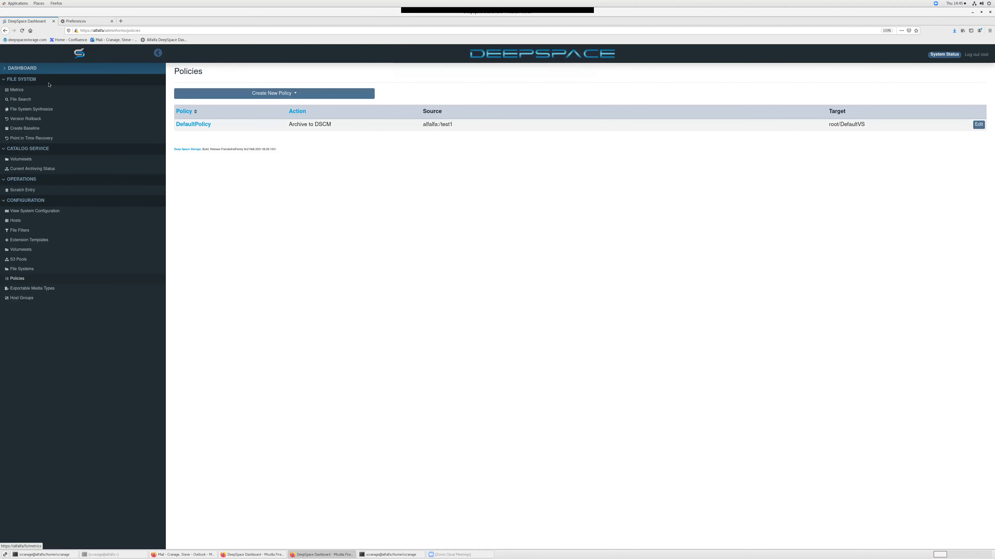
pyautogui.click(11, 70)
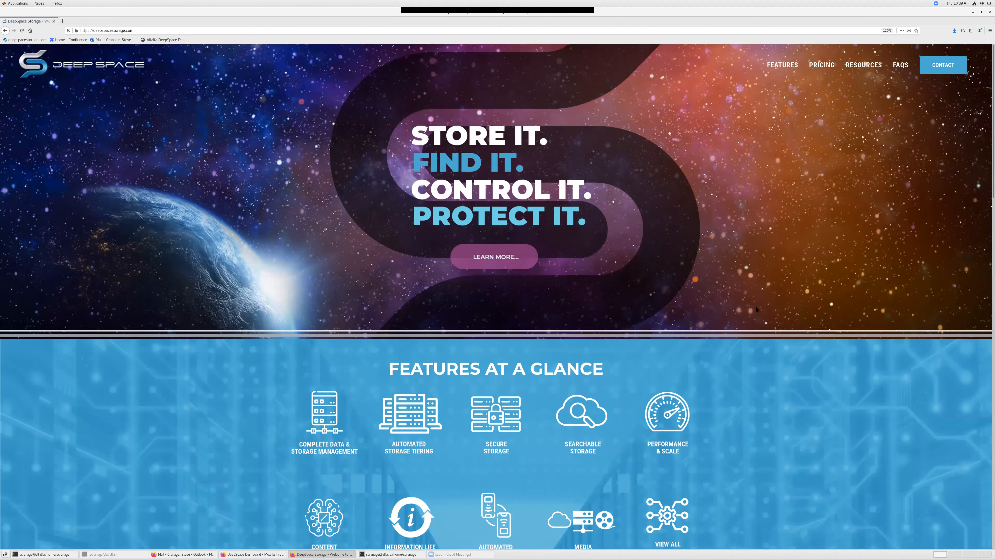
# On the DeepSpace Storage website, find the Test Files topic in the forum's Files Referenced by DeepSpace docs section.
pyautogui.scroll(-2, 755, 308)
pyautogui.scroll(-15, 755, 309)
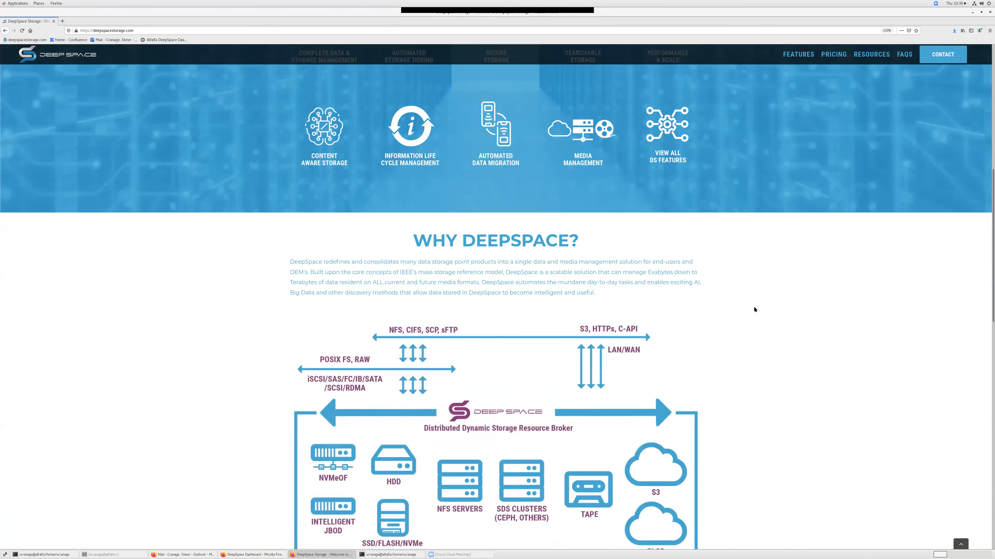
pyautogui.scroll(-8, 753, 309)
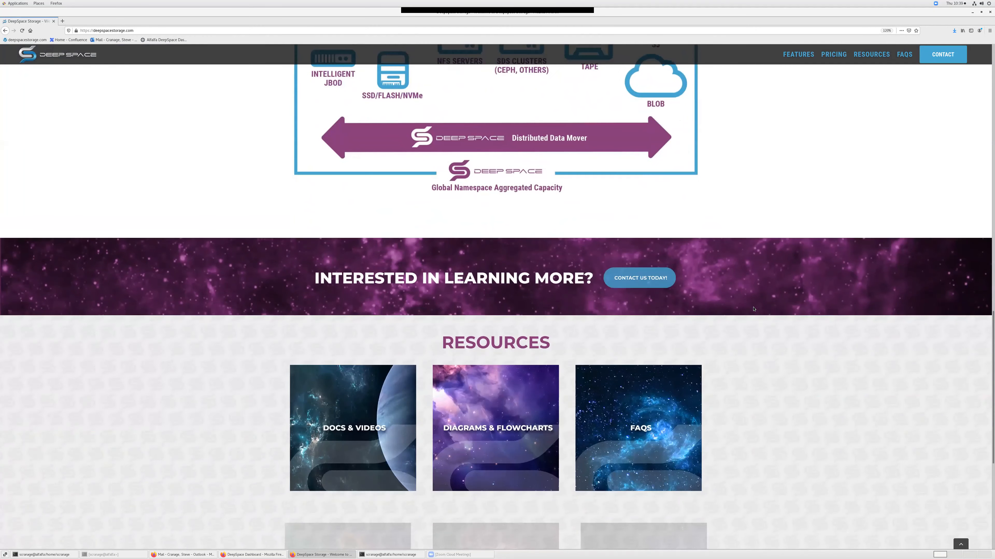
pyautogui.scroll(-4, 752, 309)
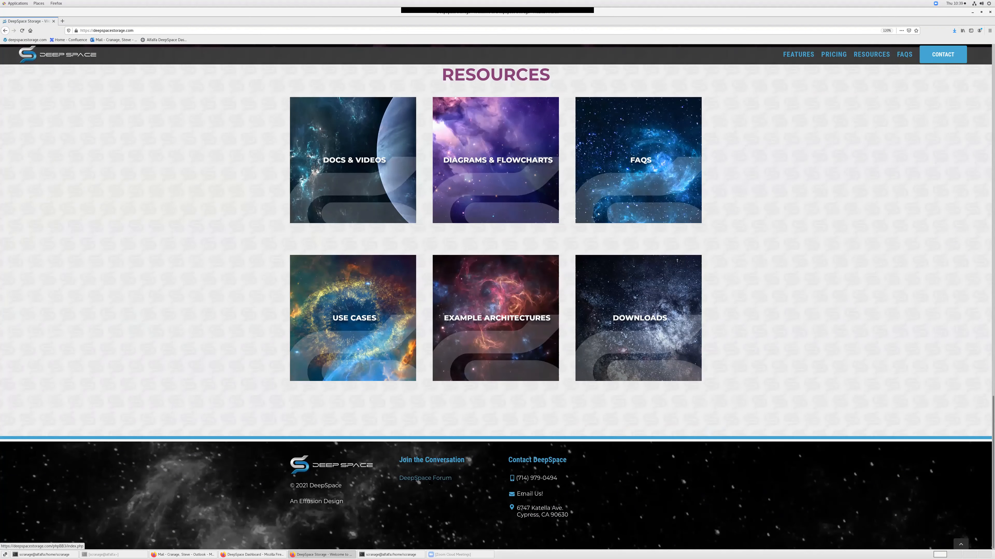
pyautogui.click(430, 480)
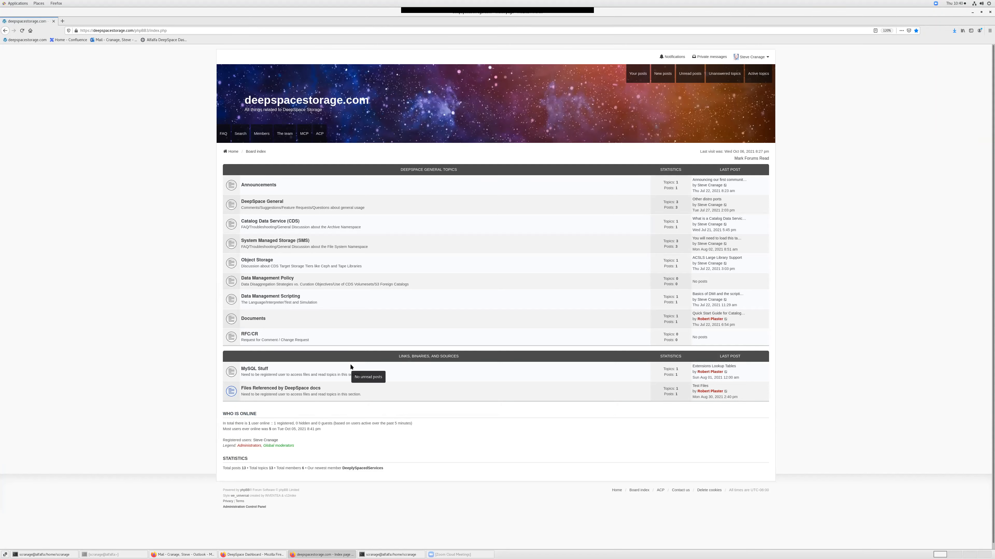
pyautogui.click(284, 389)
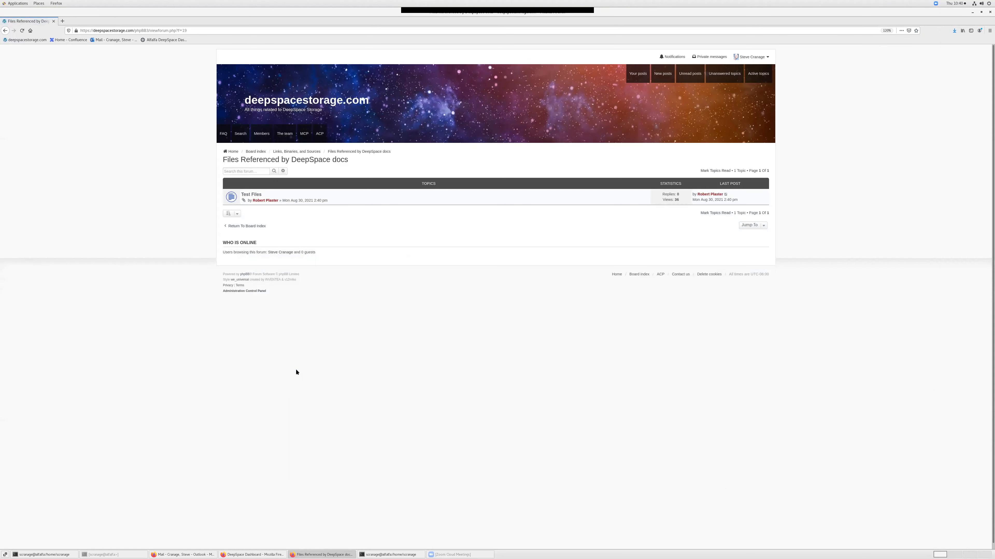
pyautogui.click(252, 195)
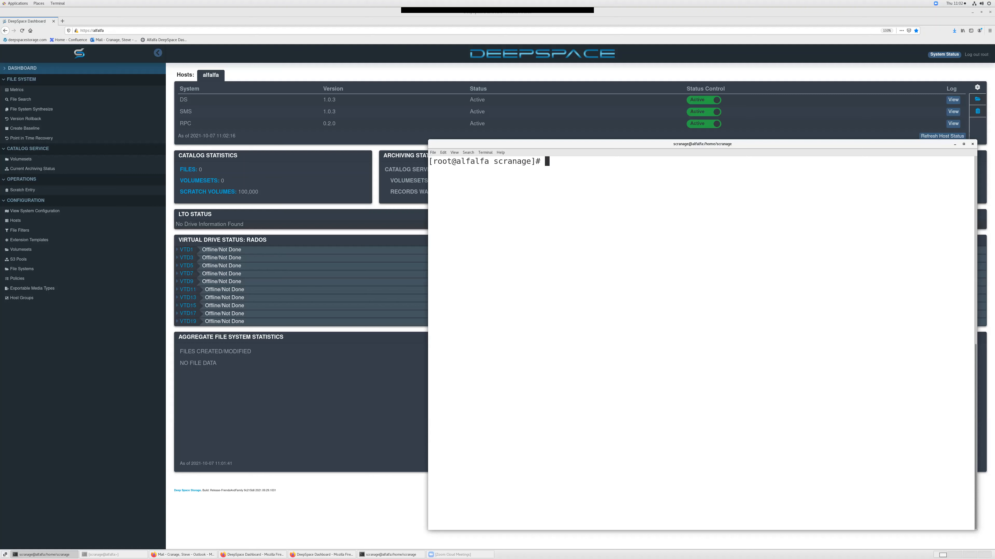
# In the terminal, change to the /home/test_files directory and list its contents.
pyautogui.write('cd /home/te')
pyautogui.press('Tab')
pyautogui.press('Return')
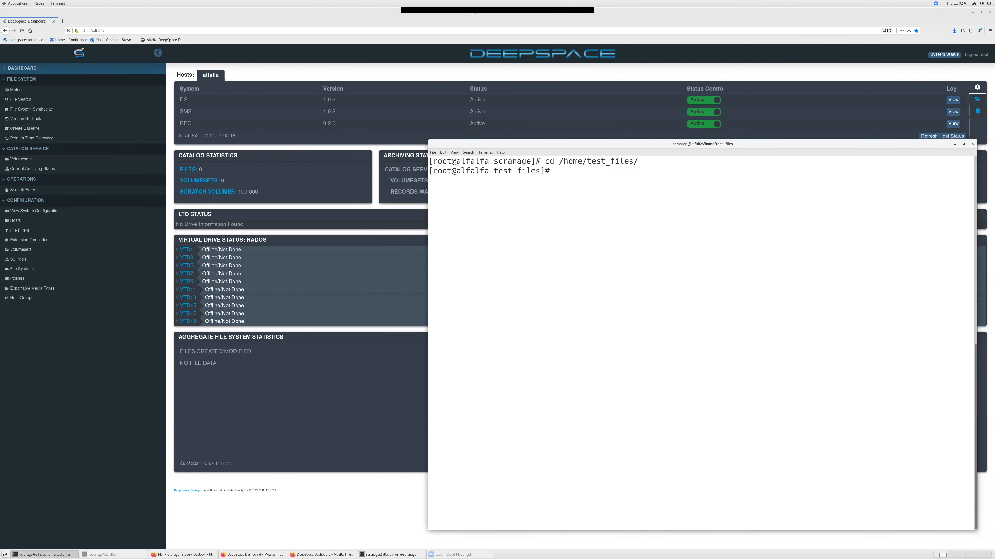
pyautogui.write('ls')
pyautogui.press('Return')
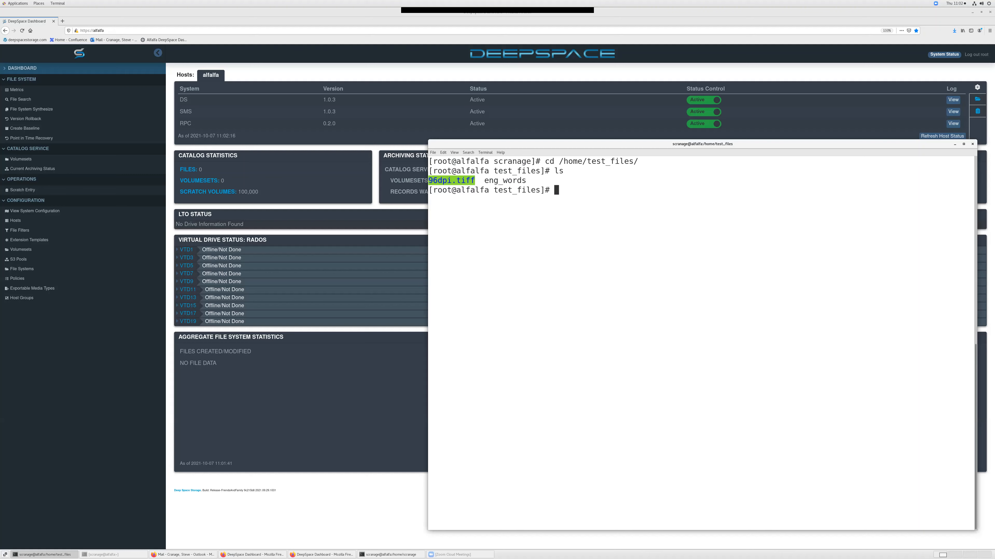
# Change into the 96dpi.tiff subdirectory and list its files.
pyautogui.write('cd')
pyautogui.doubleClick(448, 180)
pyautogui.middleClick(448, 180)
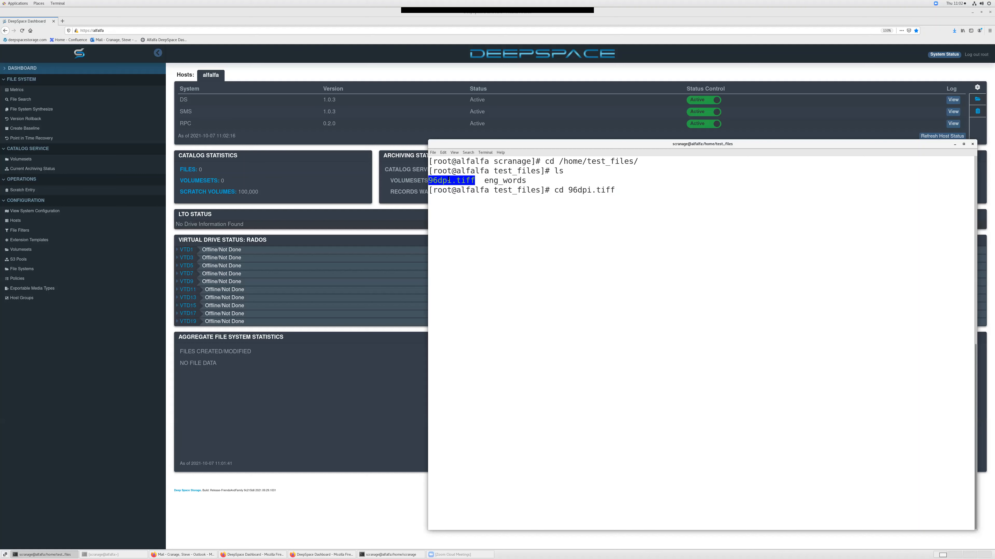
pyautogui.press('Return')
pyautogui.write('ls')
pyautogui.press('Return')
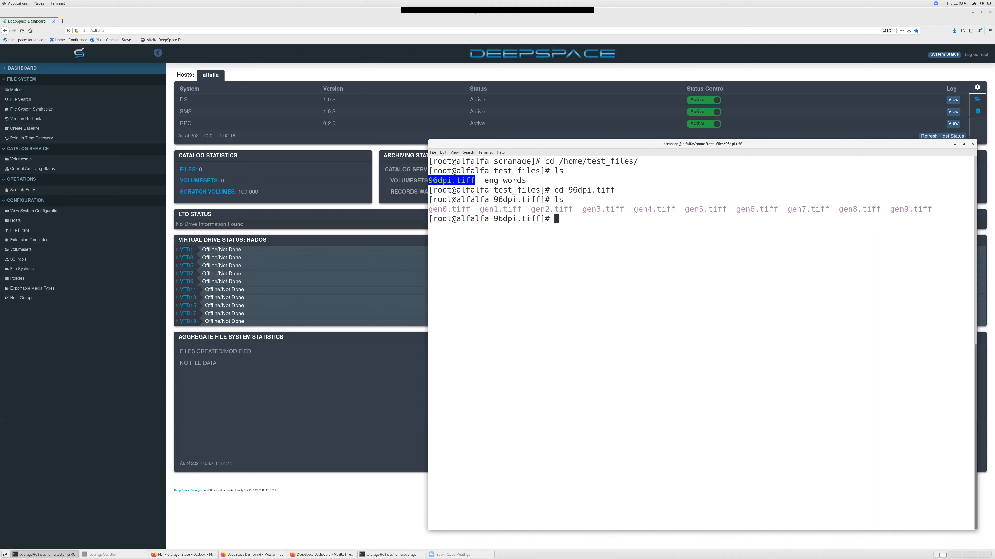
# View the image gen0.tiff with the display command, and close the image window.
pyautogui.write('display')
pyautogui.click(455, 207)
pyautogui.doubleClick(454, 208)
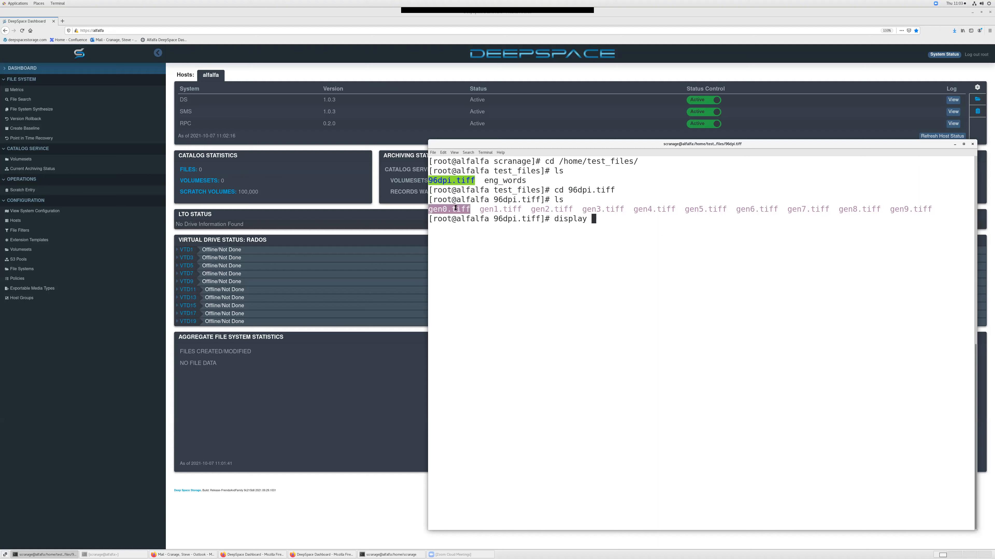
pyautogui.middleClick(457, 210)
pyautogui.press('Return')
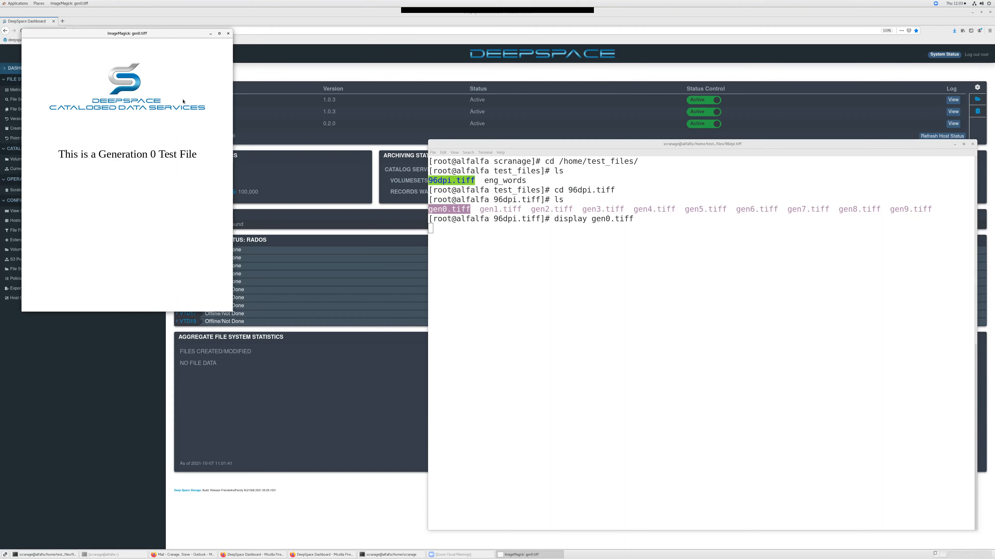
pyautogui.click(229, 34)
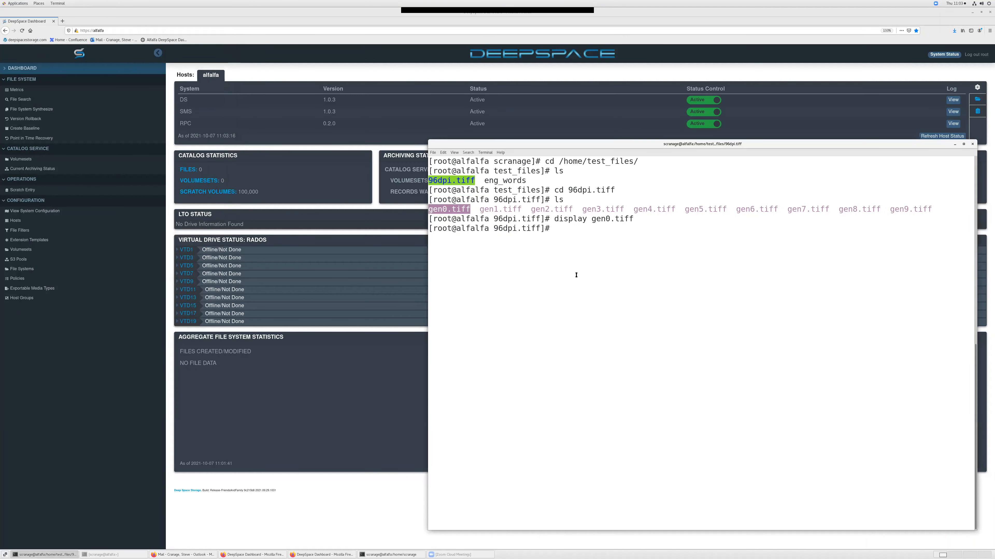
# View gen1.tiff by reusing the previous display command, and close the image window.
pyautogui.press('Up')
pyautogui.press('Left')
pyautogui.press('Left')
pyautogui.press('Left')
pyautogui.press('Left')
pyautogui.press('Left')
pyautogui.press('Left')
pyautogui.press('Delete')
pyautogui.write('1')
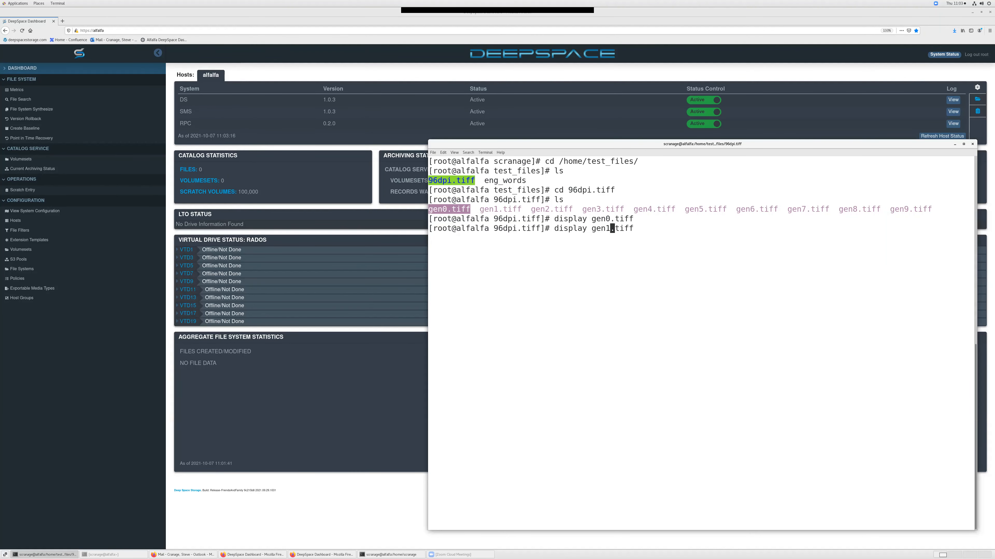
pyautogui.press('Return')
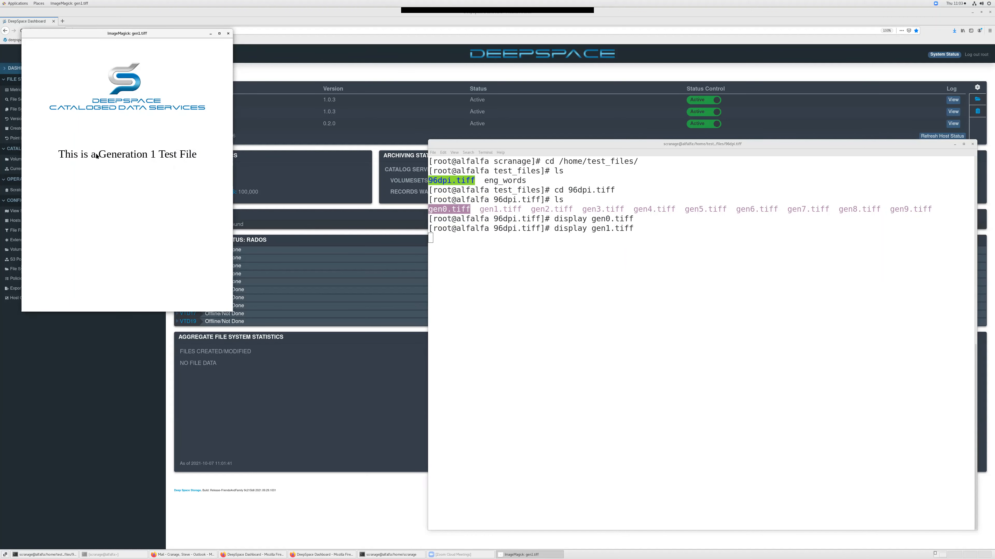
pyautogui.click(228, 33)
# View gen2.tiff with the display command, and close its image window.
pyautogui.click(655, 292)
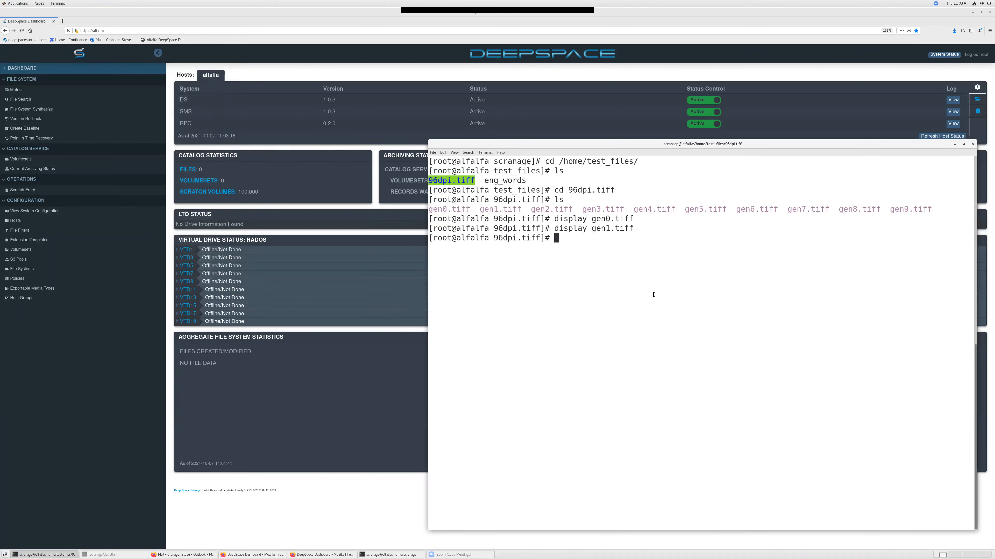
pyautogui.press('Up')
pyautogui.press('Left')
pyautogui.press('Left')
pyautogui.press('Left')
pyautogui.press('Left')
pyautogui.press('Left')
pyautogui.press('BackSpace')
pyautogui.write('2')
pyautogui.press('Return')
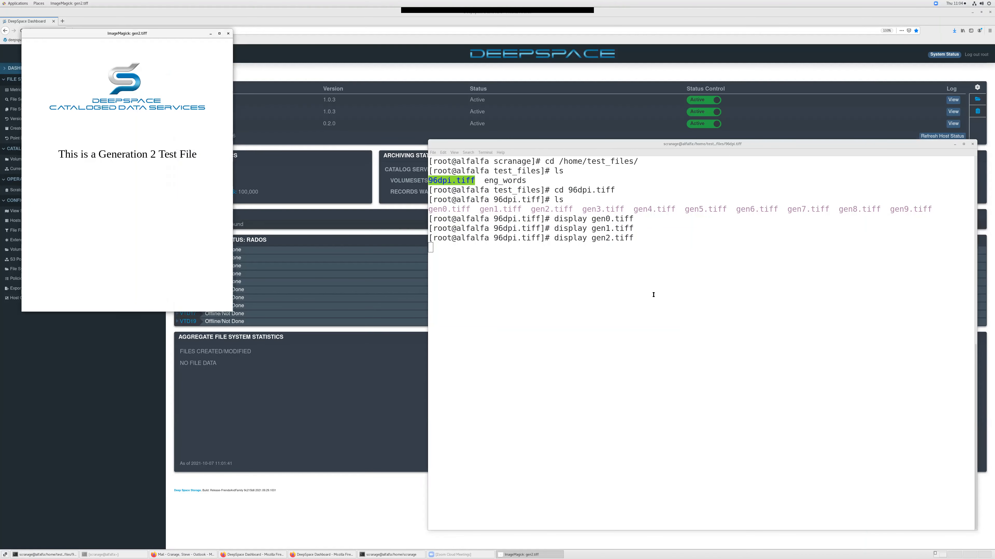
pyautogui.click(228, 33)
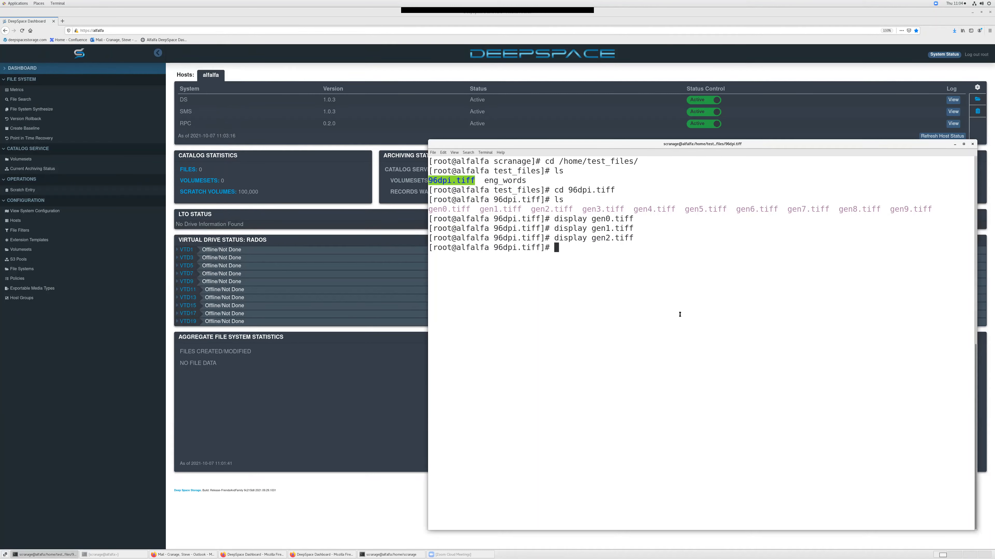
# Copy gen0.tiff to /test1/foo.
pyautogui.write('cp')
pyautogui.doubleClick(435, 210)
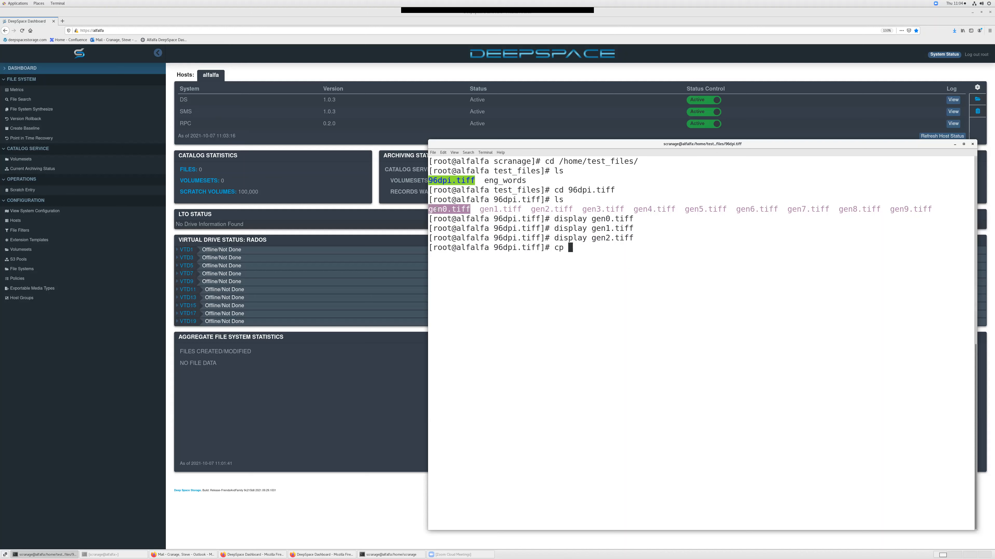
pyautogui.middleClick(556, 306)
pyautogui.write('/test1/foo')
pyautogui.press('Return')
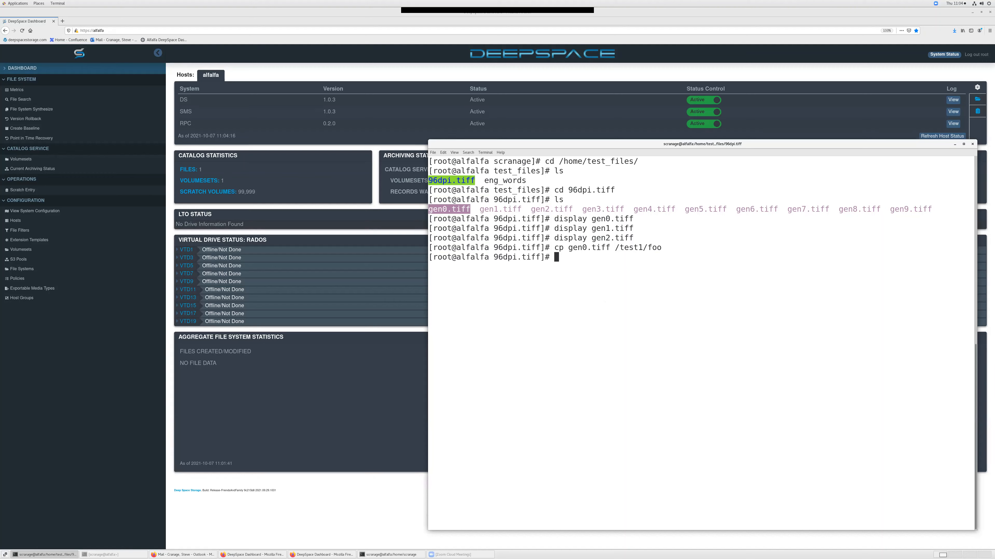
# Copy gen1.tiff over /test1/foo, confirming the overwrite.
pyautogui.press('Up')
pyautogui.press('Left')
pyautogui.press('Left')
pyautogui.press('Left')
pyautogui.press('Left')
pyautogui.press('Left')
pyautogui.press('Left')
pyautogui.press('Left')
pyautogui.press('Left')
pyautogui.press('Left')
pyautogui.press('Left')
pyautogui.press('Left')
pyautogui.press('Left')
pyautogui.press('Left')
pyautogui.press('Left')
pyautogui.press('Left')
pyautogui.press('Left')
pyautogui.press('Left')
pyautogui.press('Delete')
pyautogui.write('1')
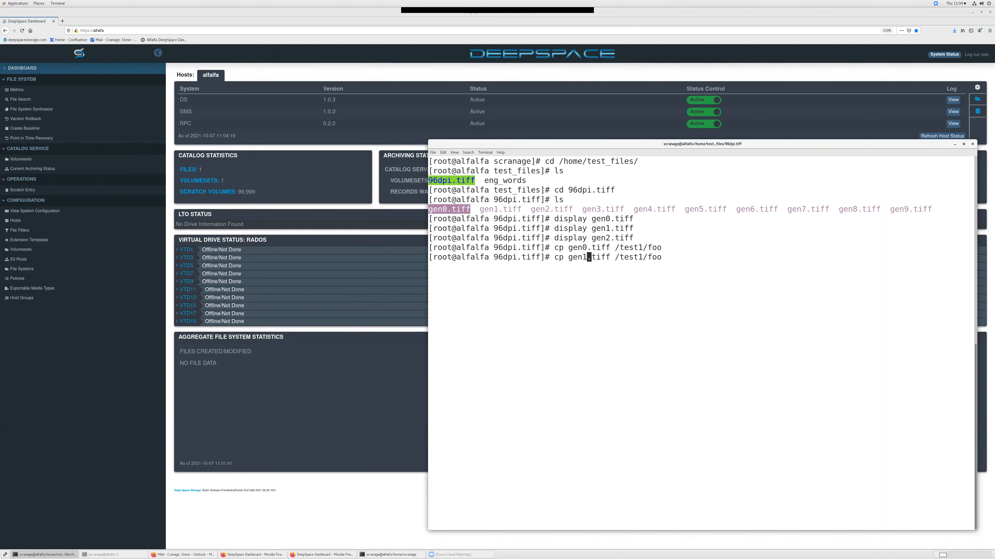
pyautogui.press('Return')
pyautogui.write('y')
pyautogui.press('Return')
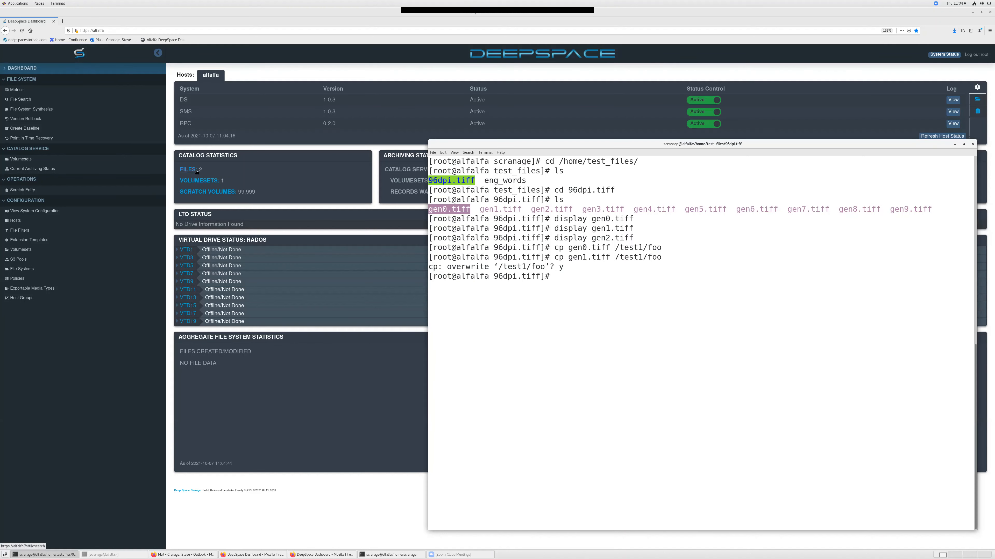
# Copy gen2.tiff over /test1/foo by editing the previous copy command in the terminal, and accept the overwrite.
pyautogui.click(576, 279)
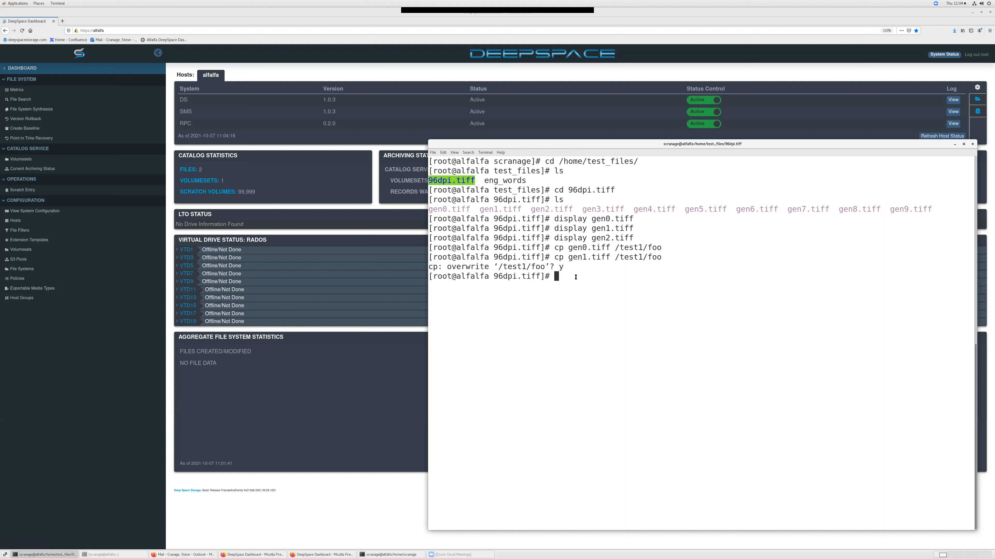
pyautogui.press('Up')
pyautogui.press('Left')
pyautogui.press('Left')
pyautogui.press('Left')
pyautogui.press('Left')
pyautogui.press('Left')
pyautogui.press('Left')
pyautogui.press('Left')
pyautogui.press('Left')
pyautogui.press('Left')
pyautogui.press('Left')
pyautogui.press('Left')
pyautogui.press('Left')
pyautogui.press('Left')
pyautogui.press('Left')
pyautogui.press('Left')
pyautogui.press('Left')
pyautogui.press('Left')
pyautogui.write('2')
pyautogui.press('Delete')
pyautogui.press('Return')
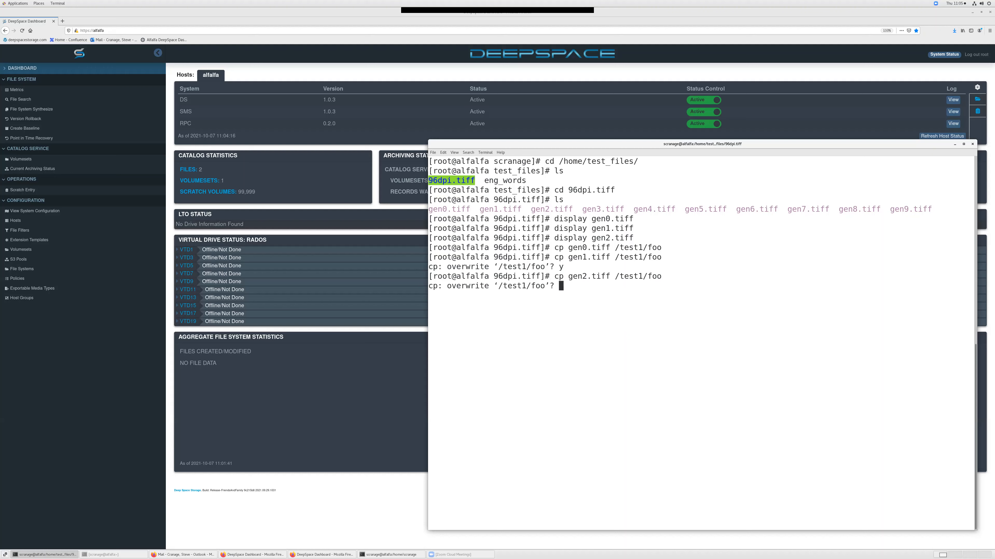
pyautogui.write('y')
pyautogui.press('Return')
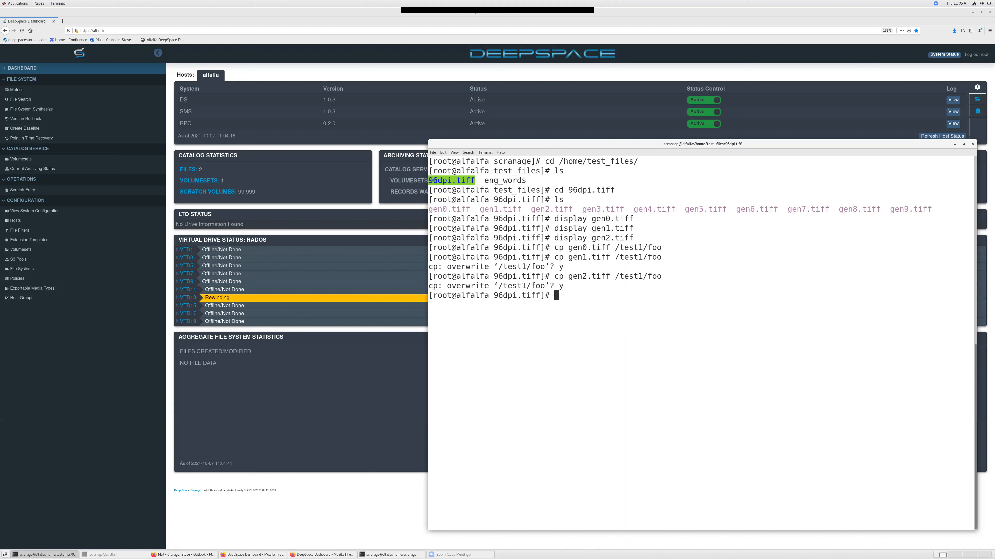
# Copy gen3.tiff over /test1/foo by reusing the previous copy command, and accept the overwrite.
pyautogui.press('Up')
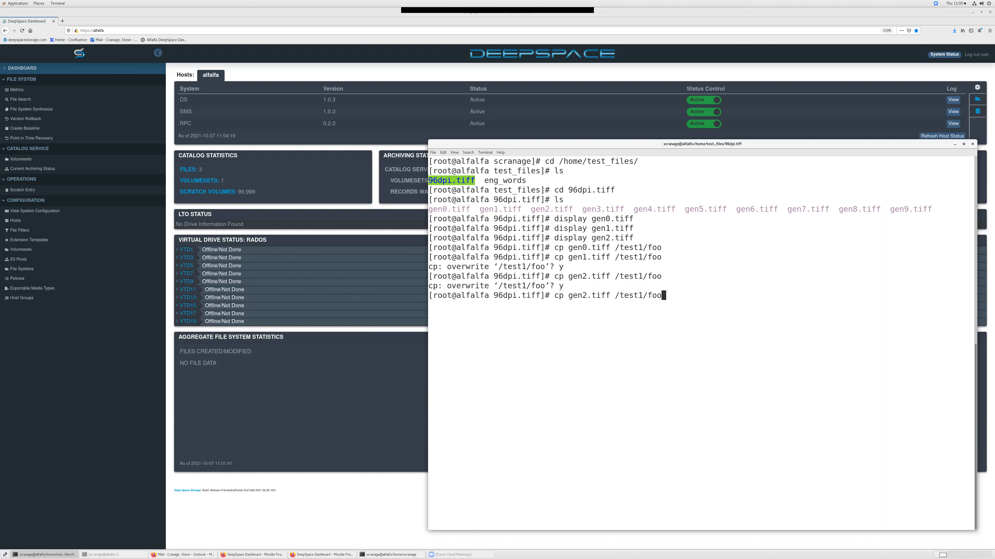
pyautogui.press('Left')
pyautogui.press('Left')
pyautogui.press('Left')
pyautogui.press('Left')
pyautogui.press('Left')
pyautogui.press('Left')
pyautogui.press('Left')
pyautogui.press('Left')
pyautogui.press('Left')
pyautogui.press('Left')
pyautogui.press('Left')
pyautogui.press('Left')
pyautogui.press('Left')
pyautogui.press('Left')
pyautogui.press('Left')
pyautogui.press('Left')
pyautogui.press('BackSpace')
pyautogui.write('3')
pyautogui.press('Return')
pyautogui.write('y')
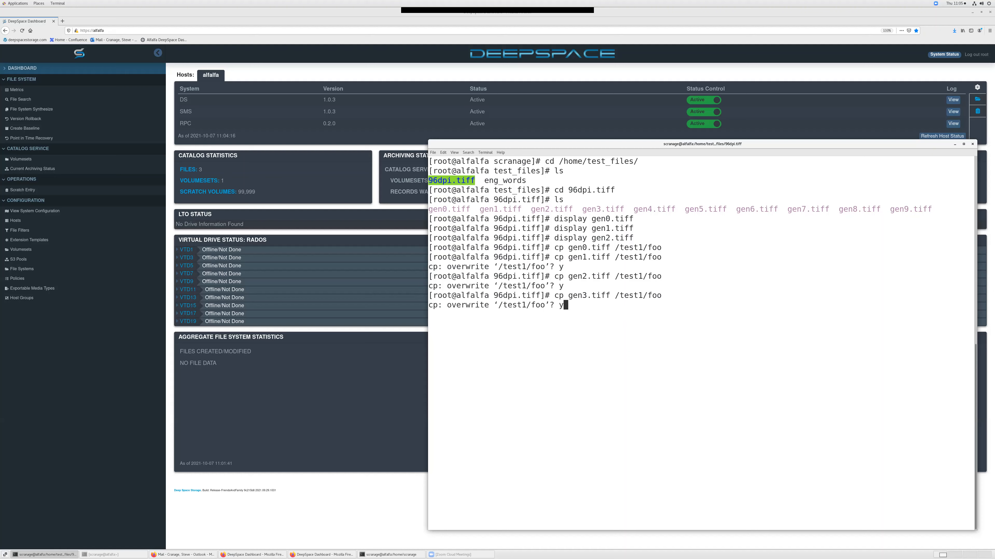
pyautogui.press('Return')
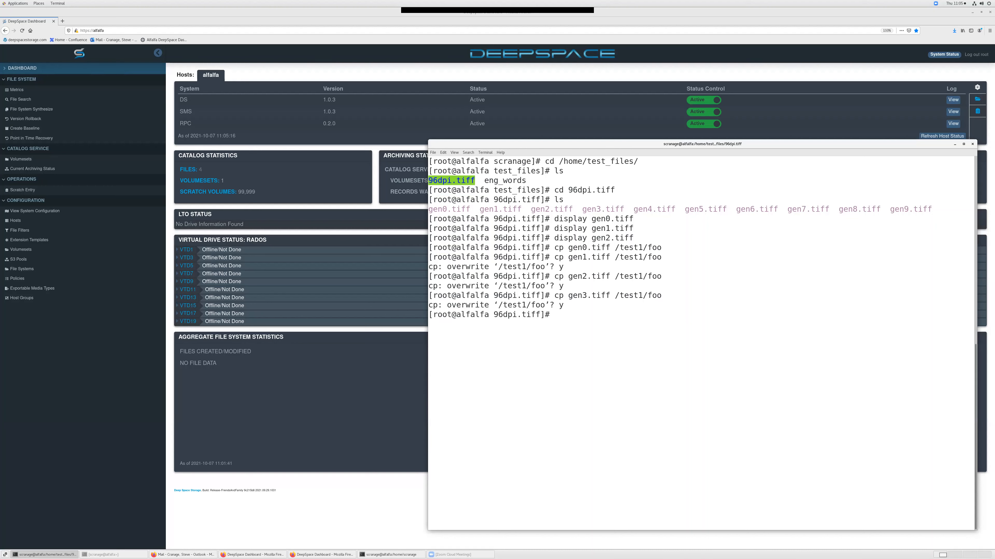
# Copy gen4.tiff over /test1/foo by reusing the previous copy command, and accept the overwrite.
pyautogui.press('Up')
pyautogui.press('Left')
pyautogui.press('Left')
pyautogui.press('Left')
pyautogui.press('Left')
pyautogui.press('Left')
pyautogui.press('Left')
pyautogui.press('Left')
pyautogui.press('Left')
pyautogui.press('Left')
pyautogui.press('Left')
pyautogui.press('Left')
pyautogui.press('Left')
pyautogui.press('Left')
pyautogui.press('Left')
pyautogui.press('Left')
pyautogui.press('Left')
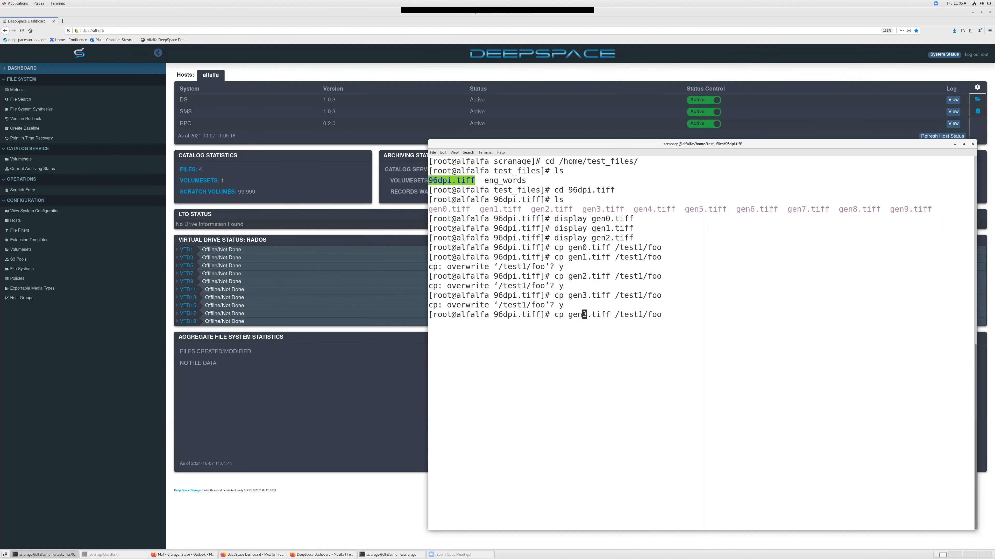
pyautogui.press('BackSpace')
pyautogui.write('4')
pyautogui.press('Return')
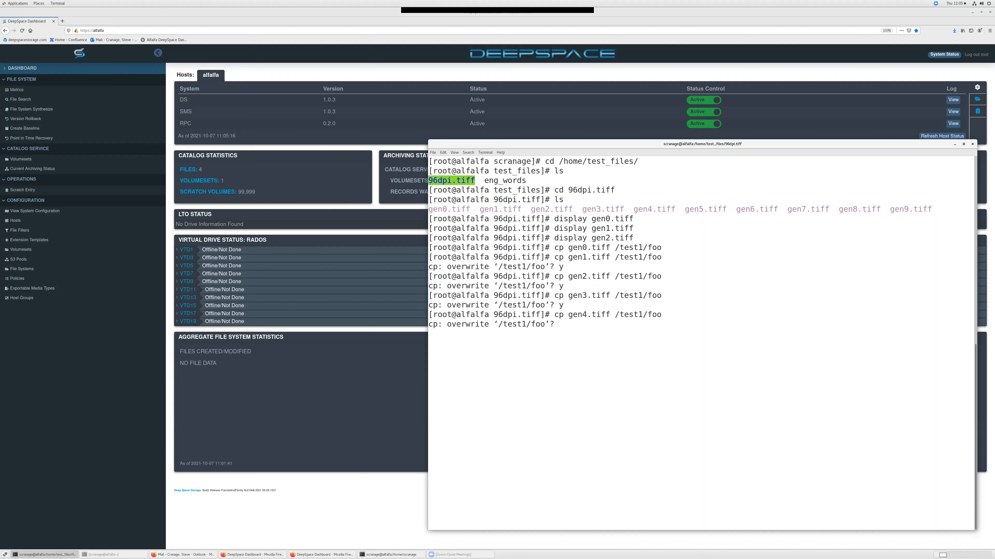
pyautogui.write('y')
pyautogui.press('Return')
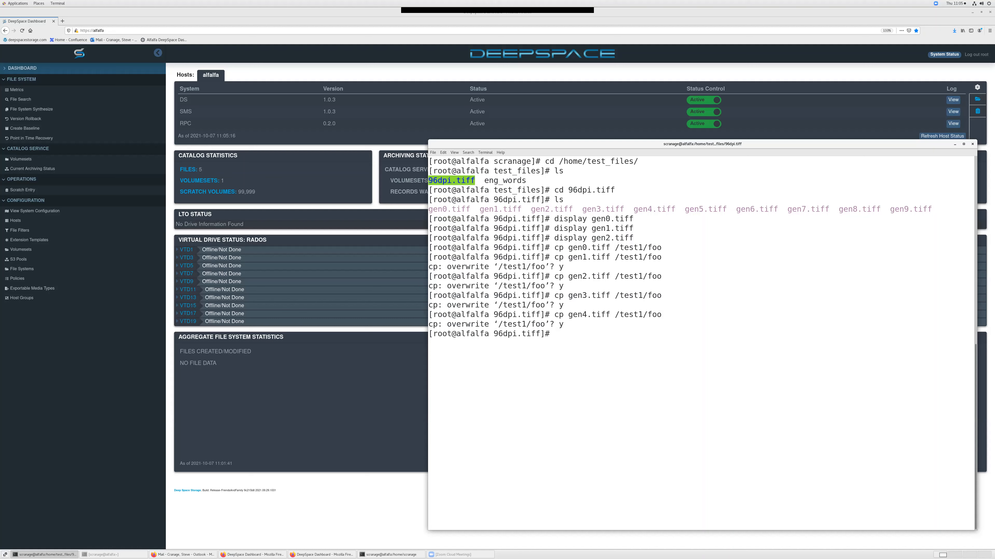
# Copy gen5.tiff over /test1/foo by reusing the previous copy command, and accept the overwrite.
pyautogui.press('Up')
pyautogui.press('Left')
pyautogui.press('Left')
pyautogui.press('Left')
pyautogui.press('Left')
pyautogui.press('Left')
pyautogui.press('Left')
pyautogui.press('Left')
pyautogui.press('Left')
pyautogui.press('Left')
pyautogui.press('Left')
pyautogui.press('Left')
pyautogui.press('Left')
pyautogui.press('Left')
pyautogui.press('Left')
pyautogui.press('Left')
pyautogui.press('Left')
pyautogui.press('BackSpace')
pyautogui.write('5')
pyautogui.press('Return')
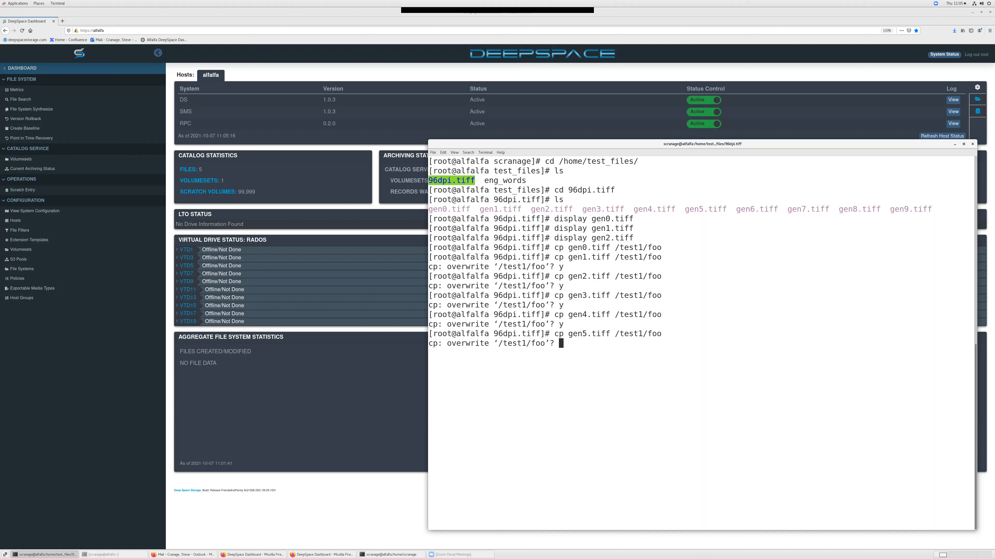
pyautogui.write('y')
pyautogui.press('Return')
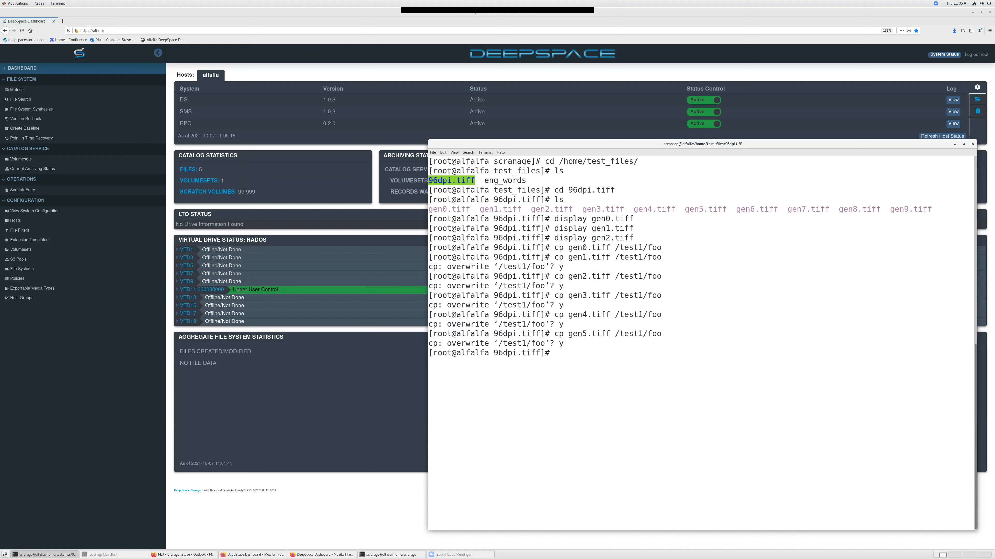
# Copy gen6.tiff over /test1/foo by reusing the previous copy command, and accept the overwrite.
pyautogui.press('Up')
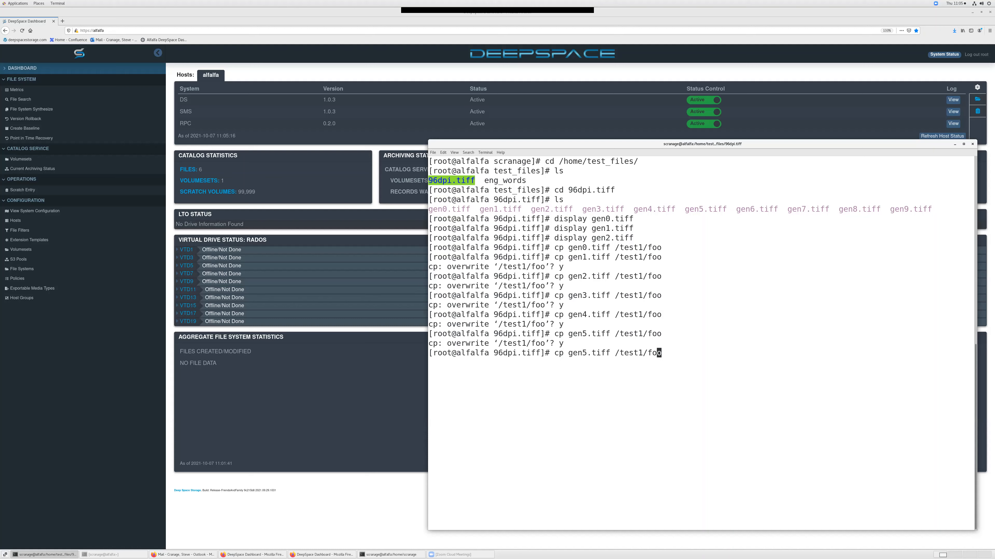
pyautogui.press('Left')
pyautogui.press('Left')
pyautogui.press('Left')
pyautogui.press('Left')
pyautogui.press('Left')
pyautogui.press('Left')
pyautogui.press('Left')
pyautogui.press('Left')
pyautogui.press('Left')
pyautogui.press('Left')
pyautogui.press('Left')
pyautogui.press('Left')
pyautogui.press('Left')
pyautogui.press('Left')
pyautogui.press('Left')
pyautogui.press('Left')
pyautogui.press('Left')
pyautogui.press('Delete')
pyautogui.write('6')
pyautogui.press('Return')
pyautogui.write('y')
pyautogui.press('Return')
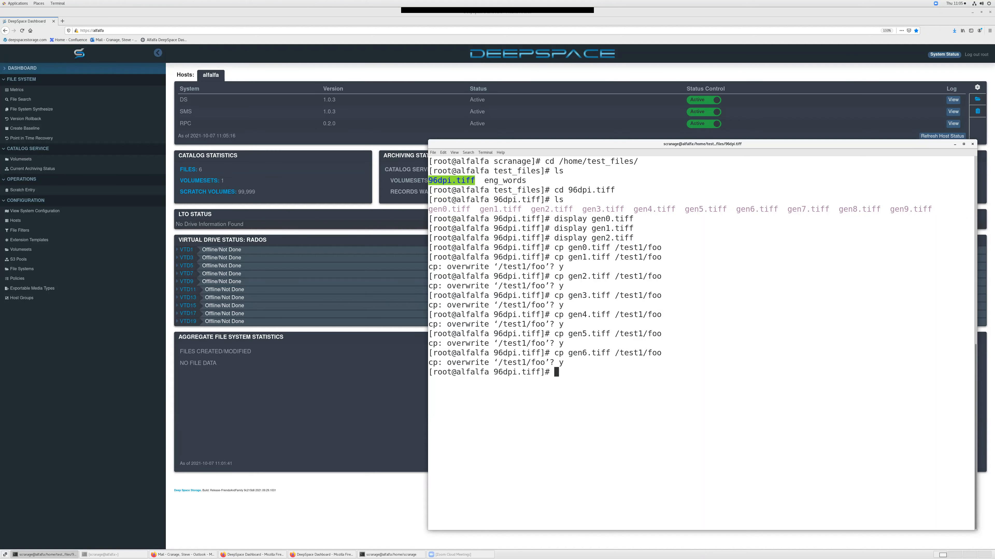
# Copy gen7.tiff over /test1/foo by reusing the previous copy command, and accept the overwrite.
pyautogui.press('Up')
pyautogui.press('Left')
pyautogui.press('Left')
pyautogui.press('Left')
pyautogui.press('Left')
pyautogui.press('Left')
pyautogui.press('Left')
pyautogui.press('Left')
pyautogui.press('Left')
pyautogui.press('Left')
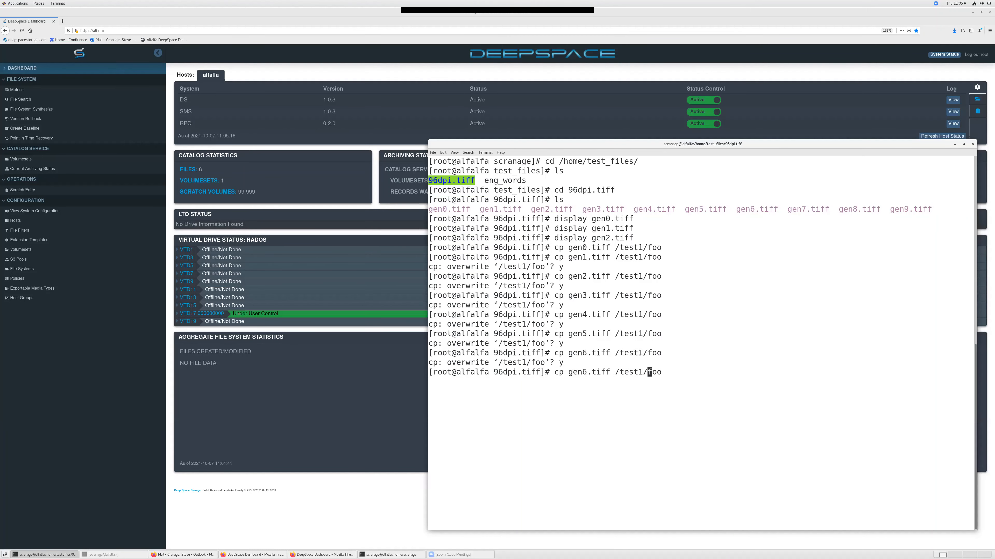
pyautogui.press('Left')
pyautogui.press('Left')
pyautogui.press('Left')
pyautogui.press('Left')
pyautogui.press('Left')
pyautogui.press('Left')
pyautogui.press('Left')
pyautogui.press('Left')
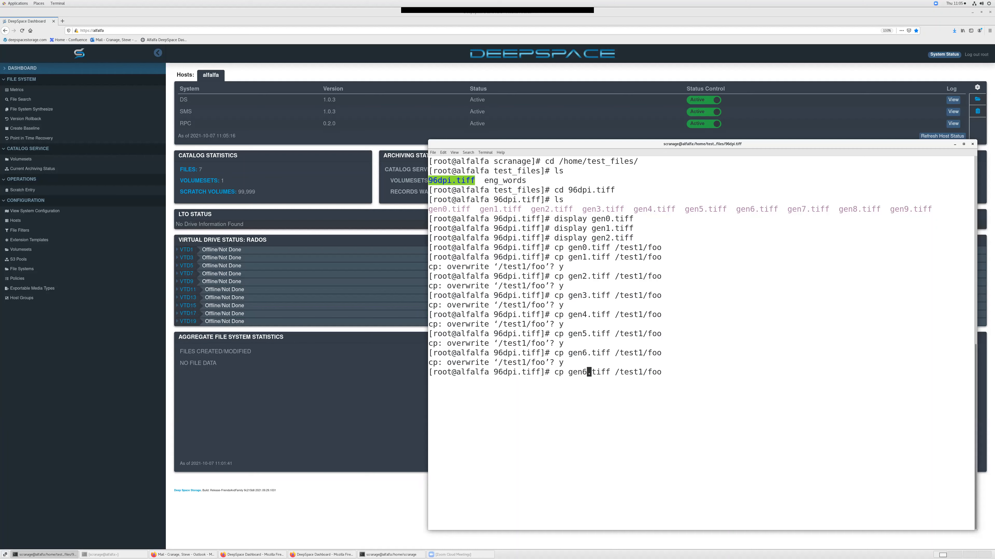
pyautogui.press('Delete')
pyautogui.write('7')
pyautogui.press('Return')
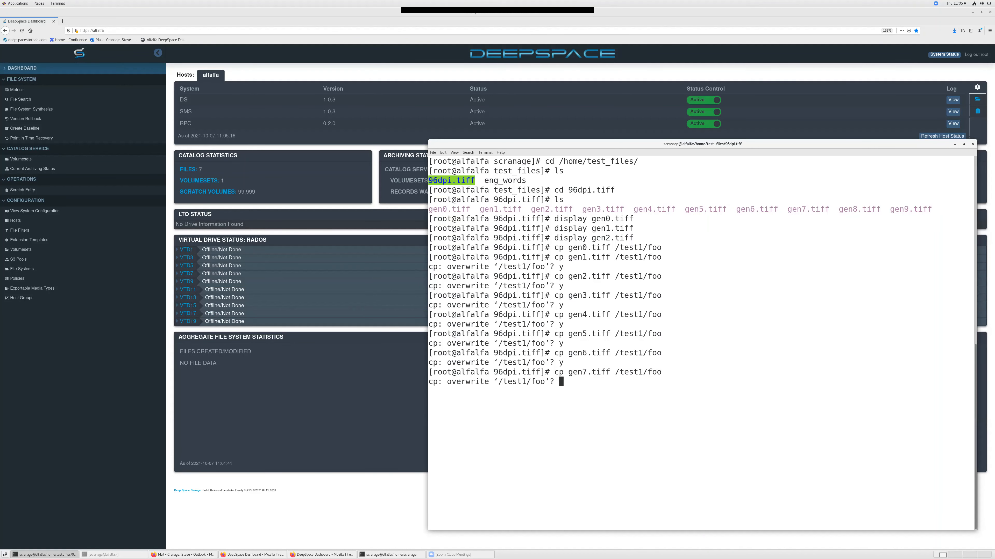
pyautogui.write('y')
pyautogui.press('Return')
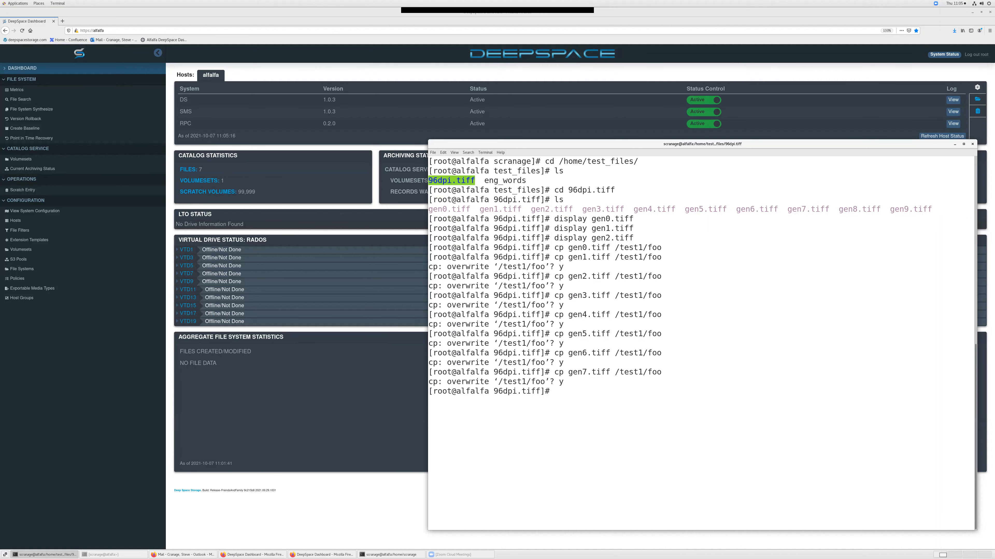
# Copy gen8.tiff over /test1/foo by reusing the previous copy command, and accept the overwrite.
pyautogui.press('Up')
pyautogui.press('Left')
pyautogui.press('Left')
pyautogui.press('Left')
pyautogui.press('Left')
pyautogui.press('Left')
pyautogui.press('Left')
pyautogui.press('Left')
pyautogui.press('Left')
pyautogui.press('Left')
pyautogui.press('Left')
pyautogui.press('Left')
pyautogui.press('Left')
pyautogui.press('Left')
pyautogui.press('Left')
pyautogui.press('Left')
pyautogui.press('Left')
pyautogui.press('Left')
pyautogui.press('Delete')
pyautogui.write('8')
pyautogui.press('Return')
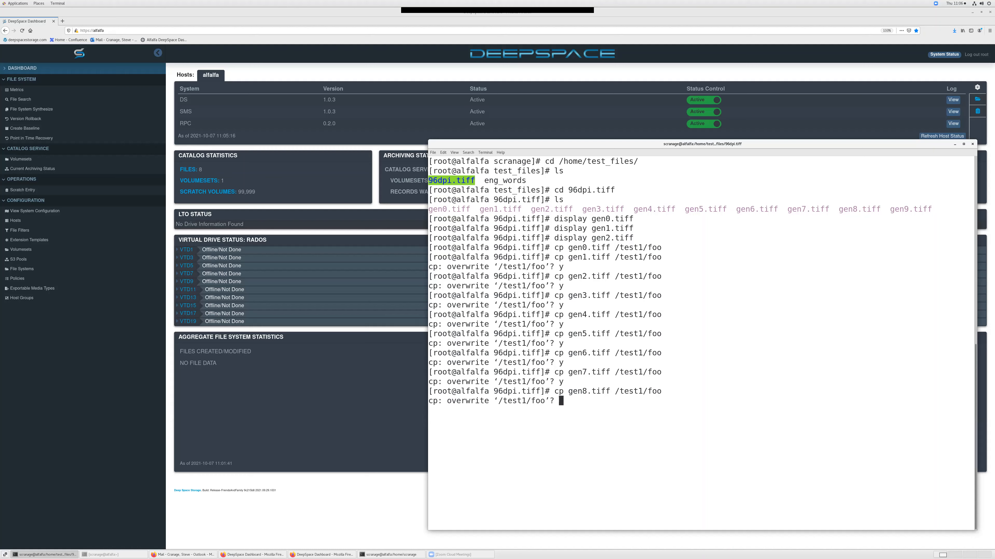
pyautogui.write('y')
pyautogui.press('Return')
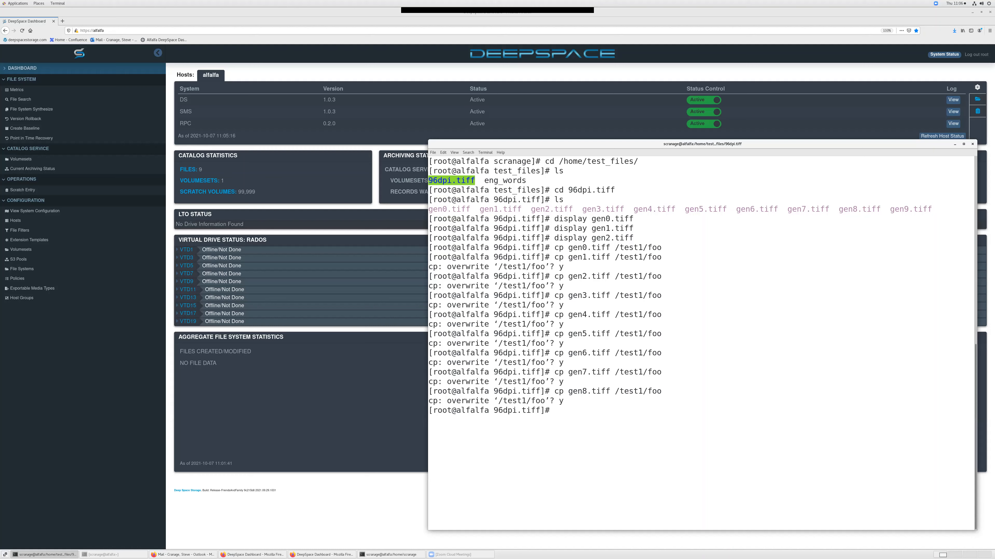
# Change to the /test1 directory and list its contents.
pyautogui.write('cd /test1')
pyautogui.press('Return')
pyautogui.write('ls')
pyautogui.press('Return')
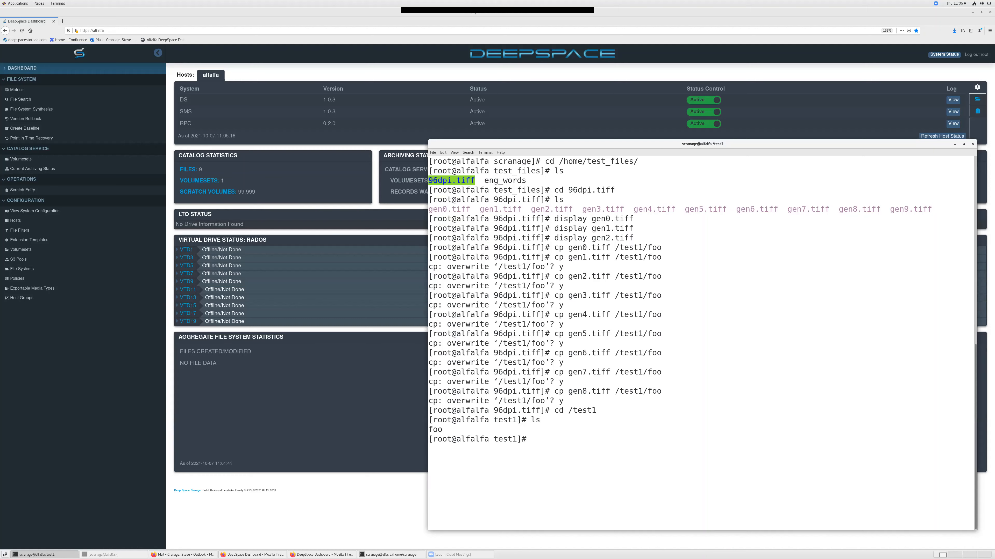
# Display the archived file foo in the image viewer, close the viewer and return to the terminal.
pyautogui.write('display')
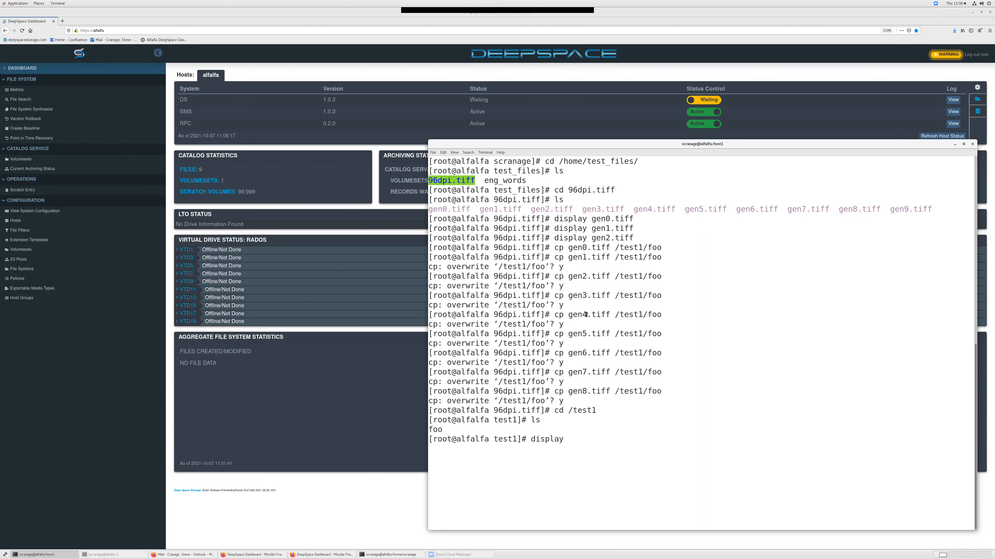
pyautogui.doubleClick(442, 429)
pyautogui.middleClick(441, 429)
pyautogui.press('Return')
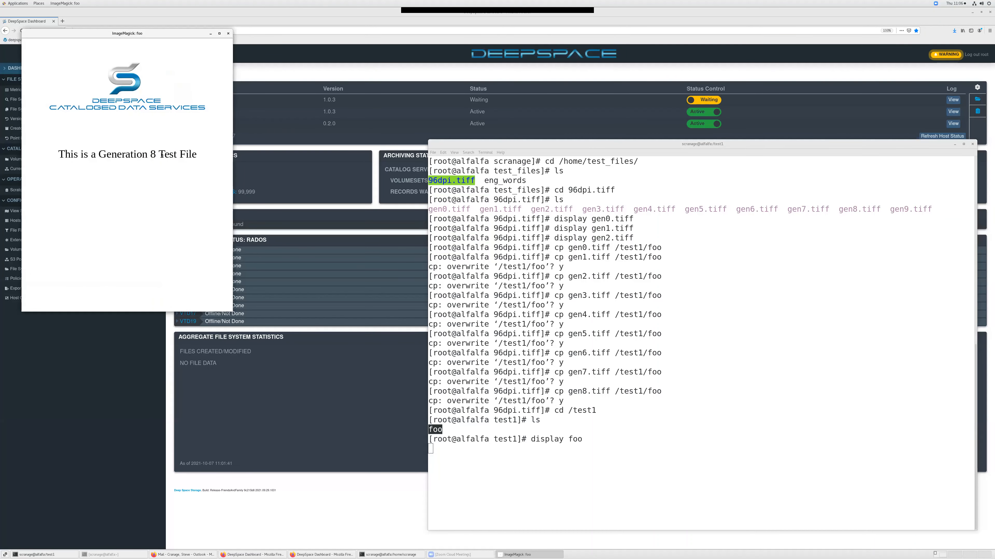
pyautogui.click(228, 33)
pyautogui.click(561, 349)
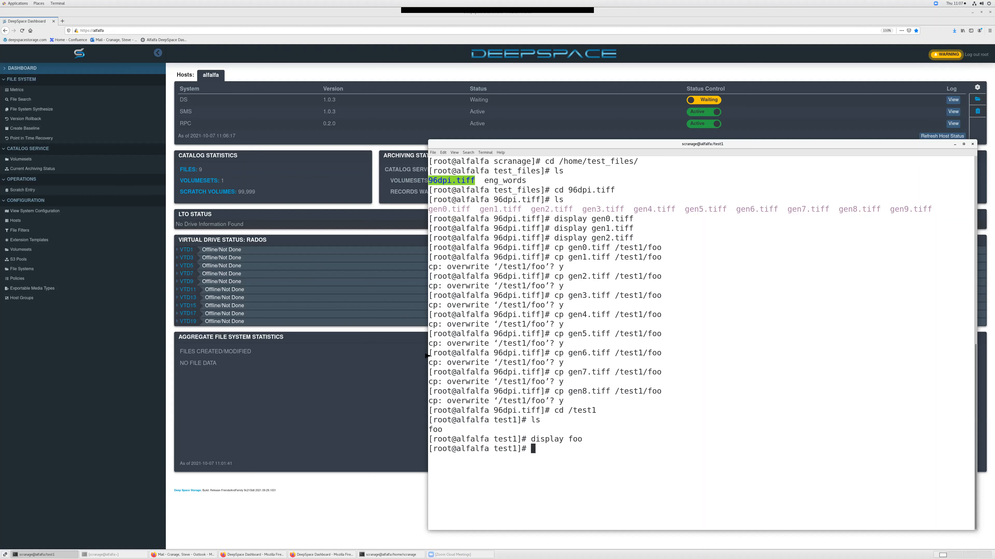
# Widen the terminal window and run sms_lcr on foo to list its catalog records.
pyautogui.moveTo(427, 357); pyautogui.dragTo(209, 358)
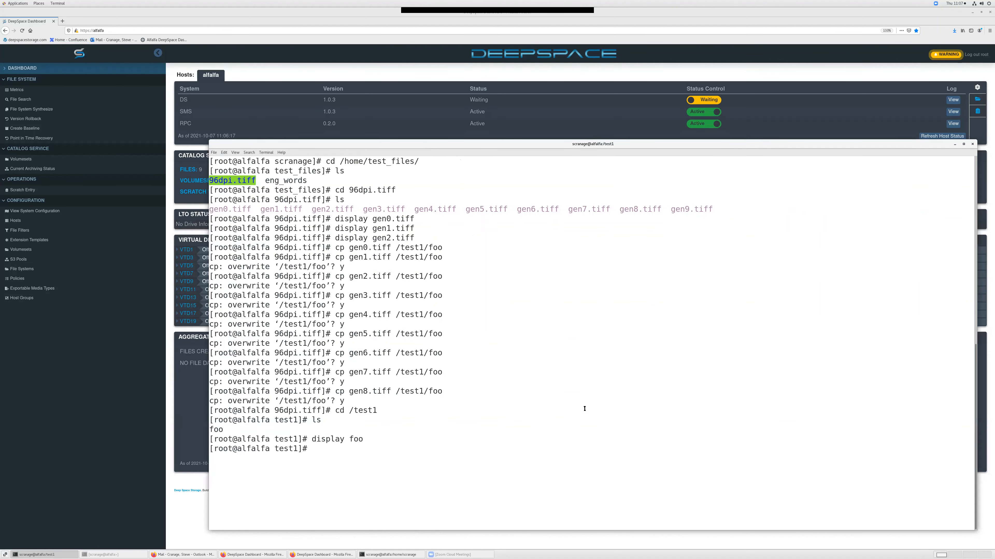
pyautogui.write('sms_lcr foo')
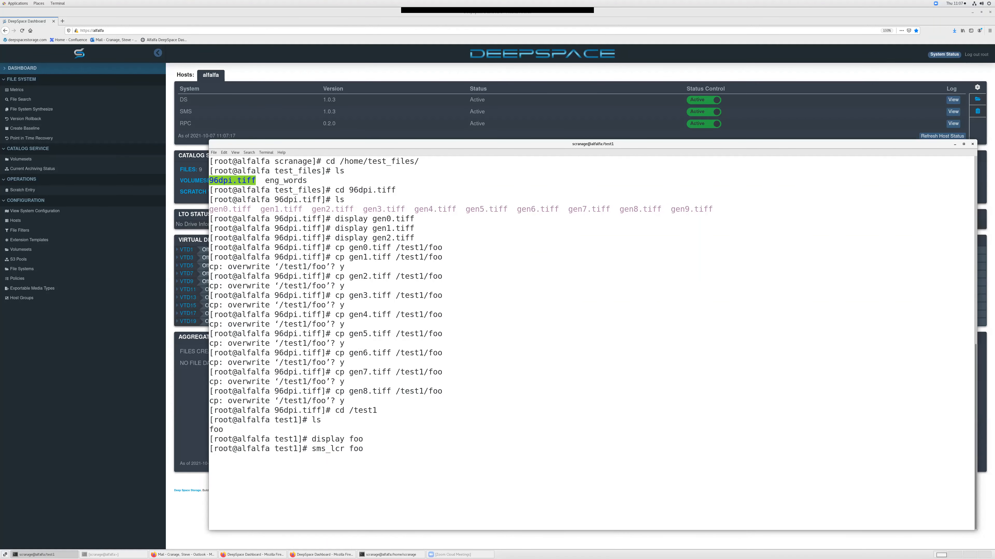
pyautogui.press('Return')
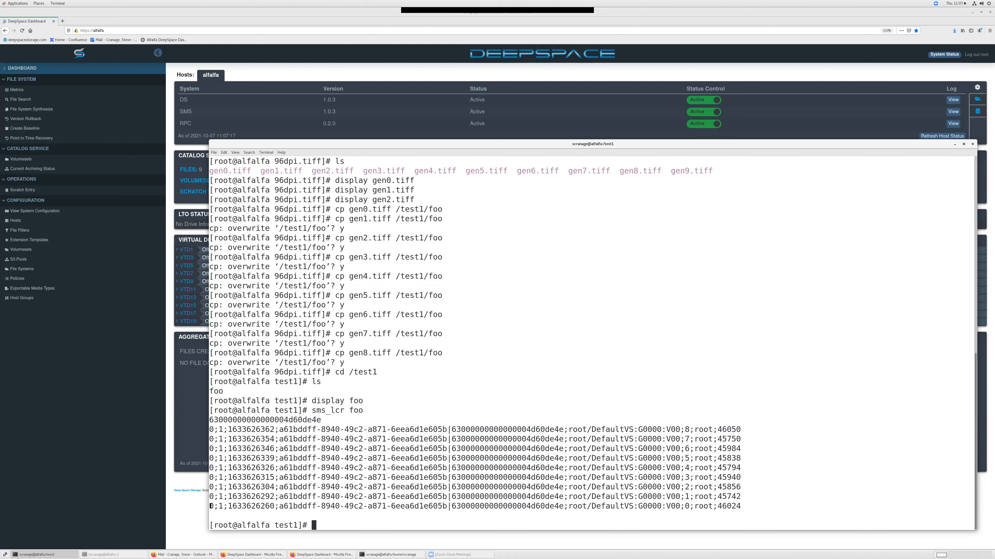
# Highlight the generation 0 record, its combined identifier, the file handle line above the records, and the record's root/DefaultVS:G0000:V00 volume field.
pyautogui.moveTo(211, 506); pyautogui.dragTo(550, 516)
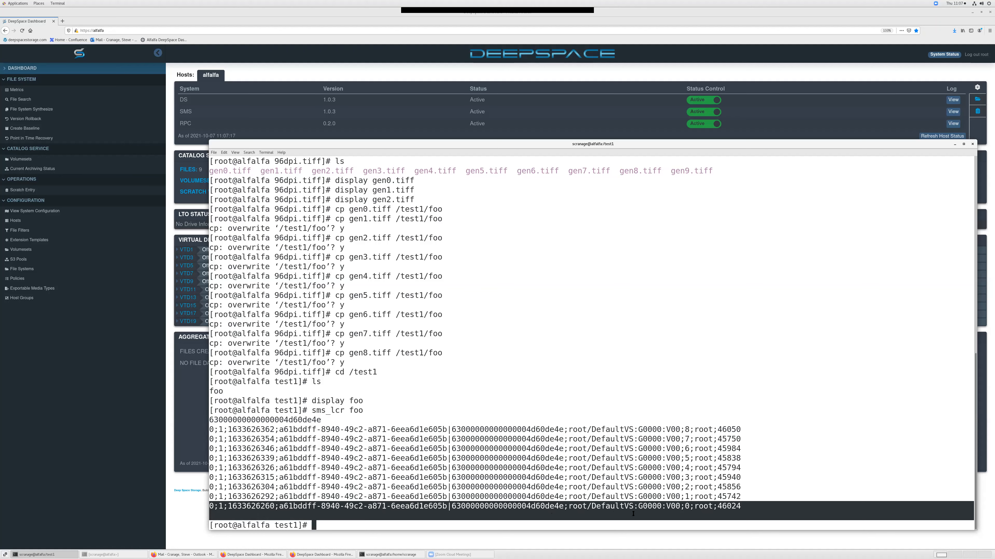
pyautogui.moveTo(633, 514); pyautogui.dragTo(738, 506)
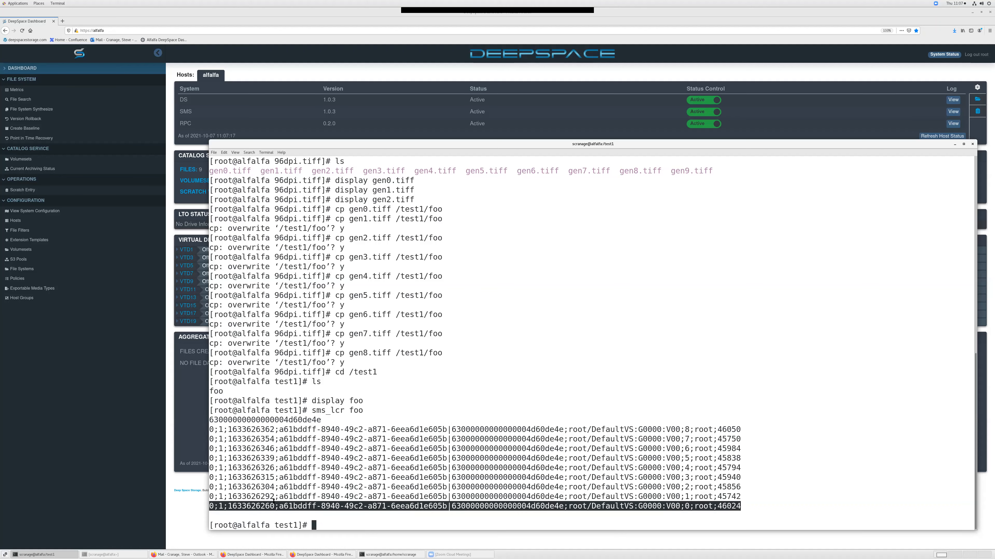
pyautogui.click(343, 509)
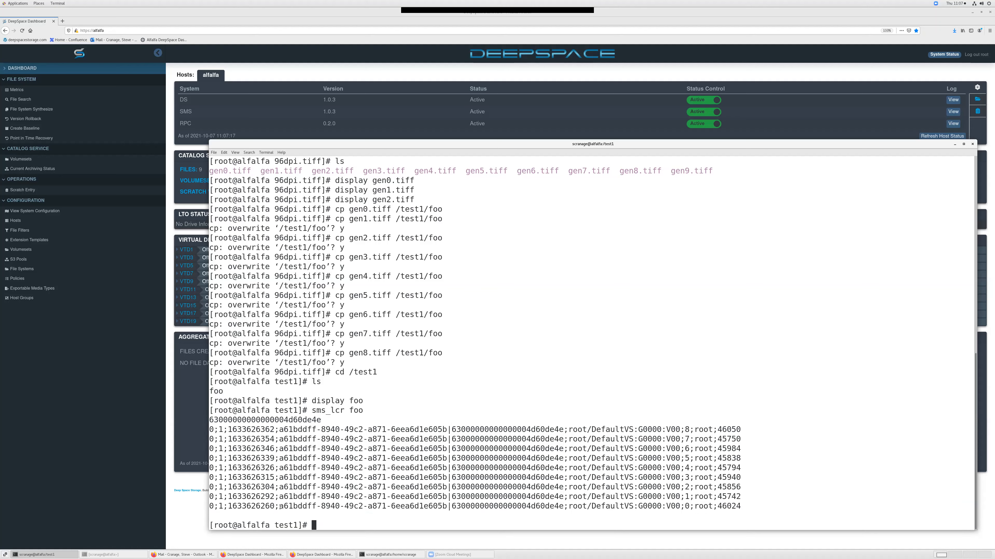
pyautogui.moveTo(280, 507); pyautogui.dragTo(561, 505)
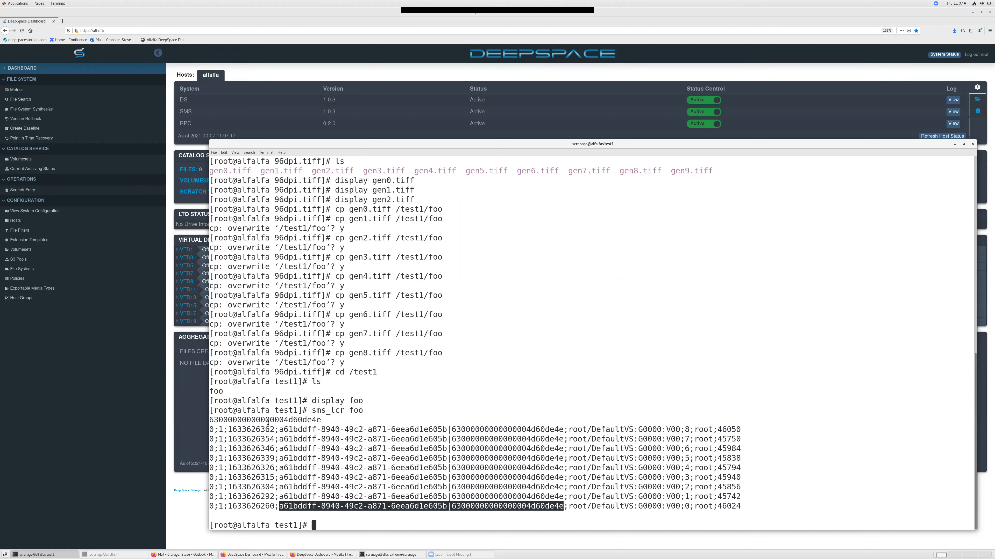
pyautogui.tripleClick(246, 418)
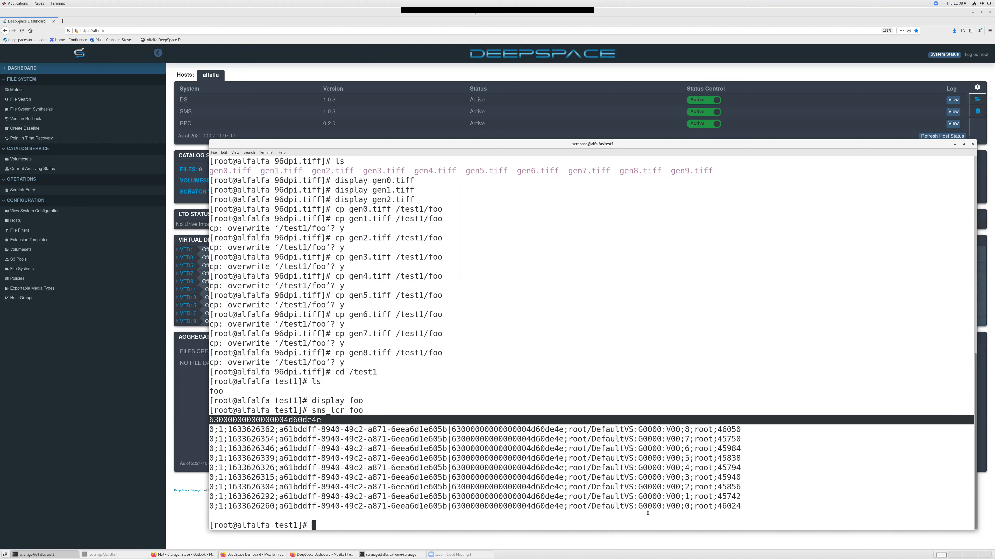
pyautogui.moveTo(569, 506); pyautogui.dragTo(678, 506)
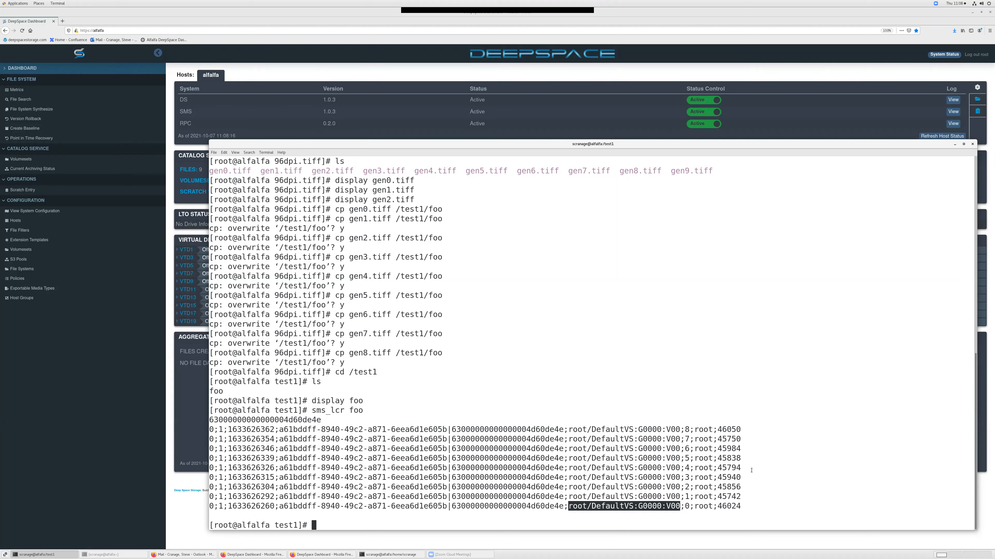
# Clear the text selection and list the stored generations of foo with the gens command.
pyautogui.click(642, 416)
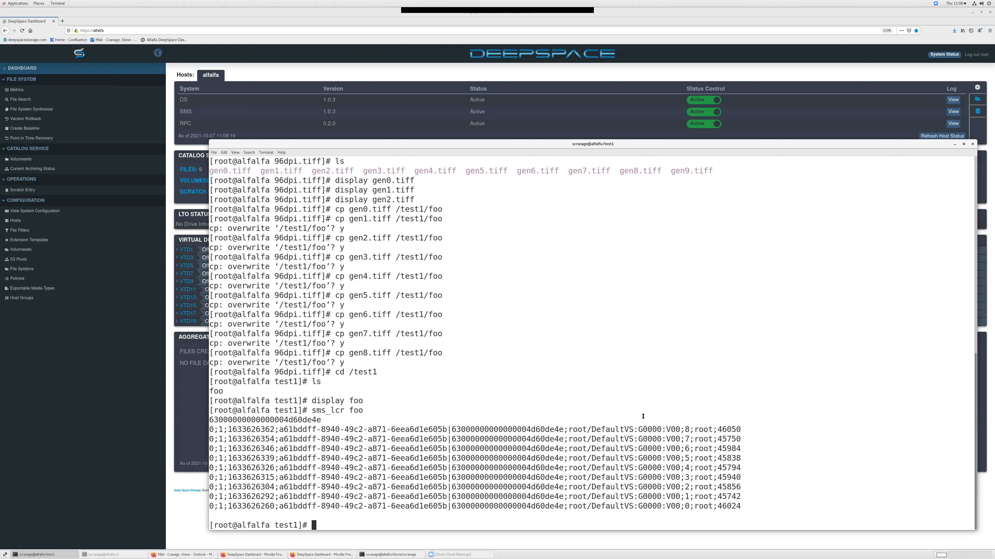
pyautogui.write('gens foo')
pyautogui.press('Return')
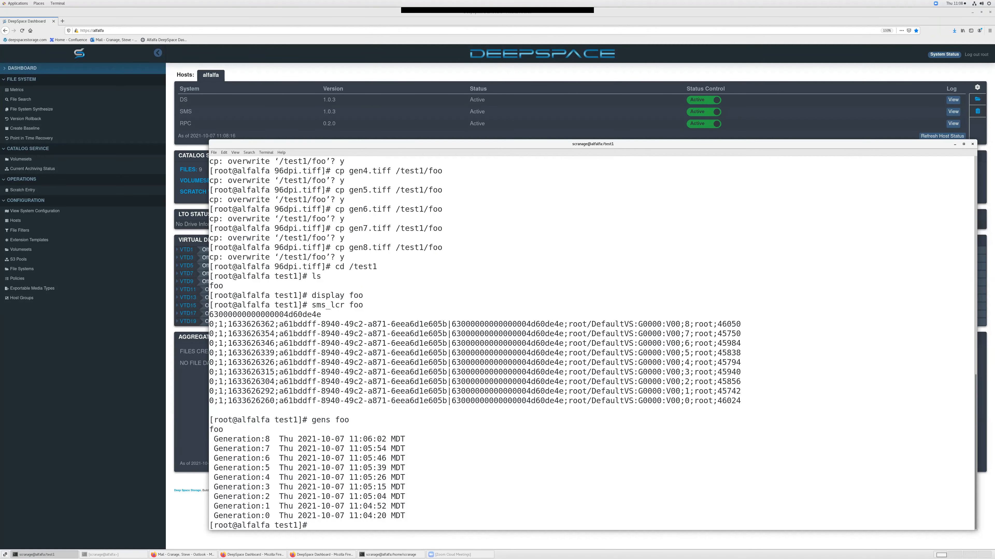
# Rewind foo to an earlier generation with the command rew -4 foo.
pyautogui.write('rew -1')
pyautogui.press('BackSpace')
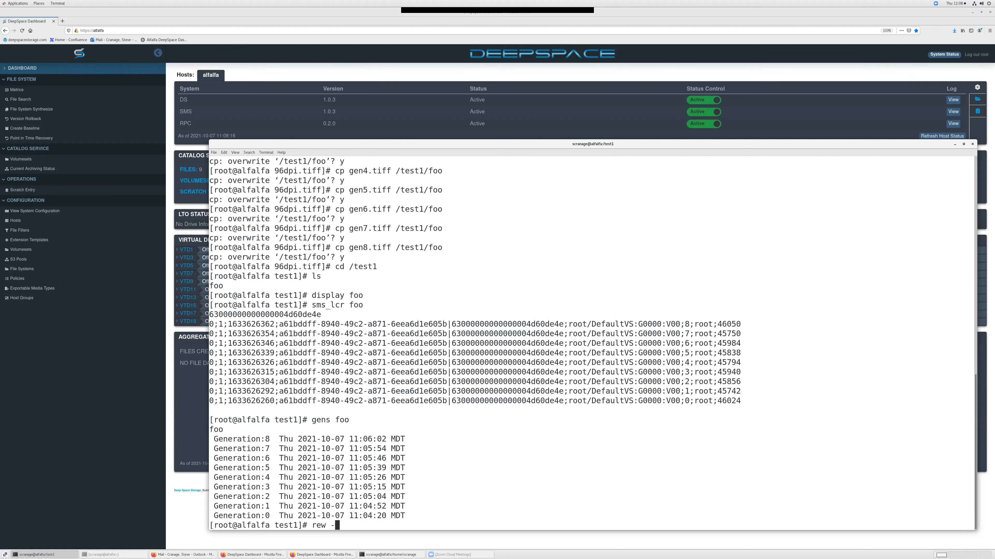
pyautogui.write('4')
pyautogui.press('Return')
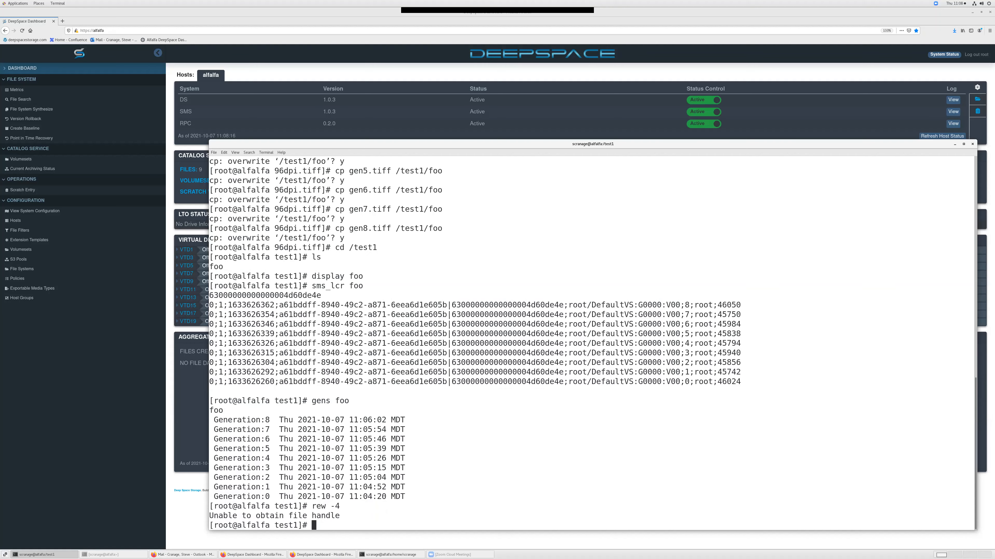
pyautogui.press('Up')
pyautogui.write('foo')
pyautogui.press('Return')
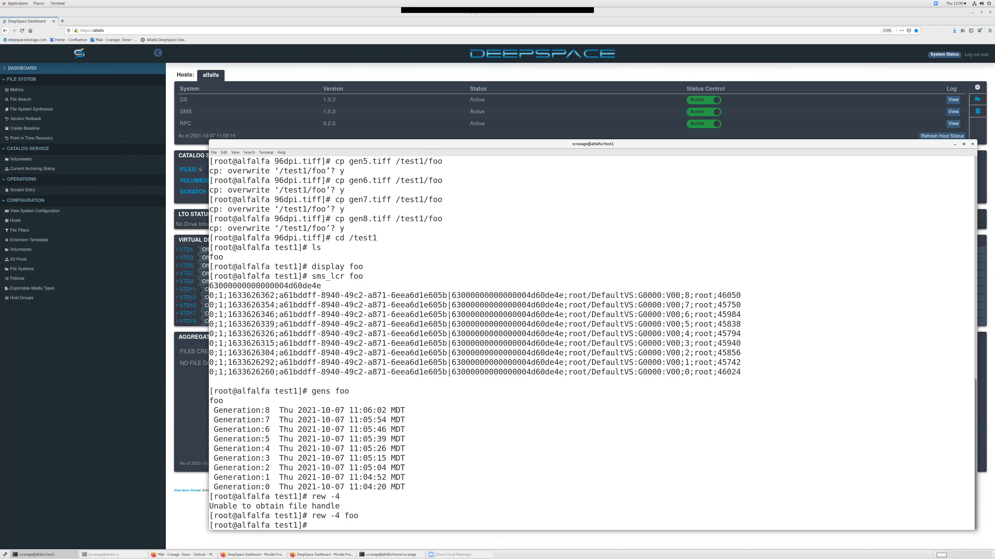